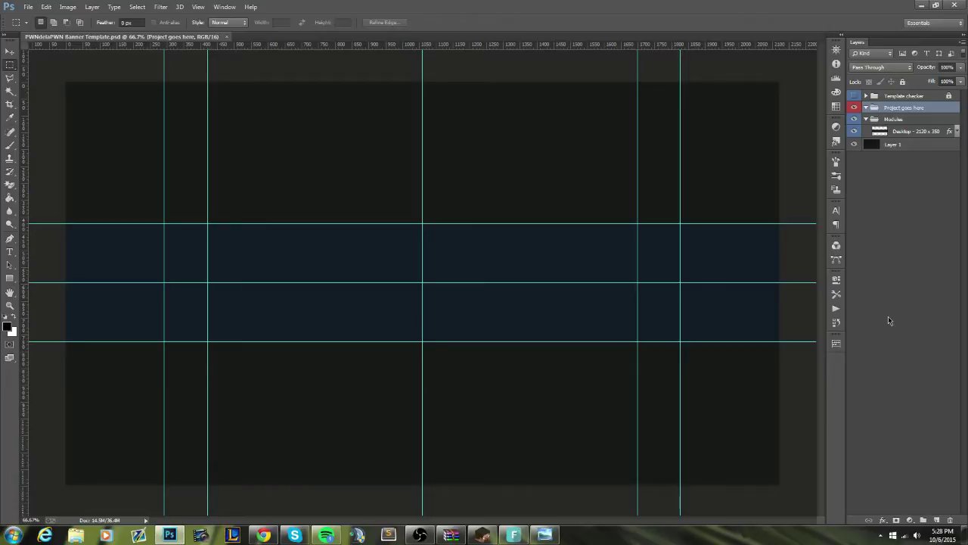
Bring up the finished PWNdelaPWN example banner, videotemplate.png, in Windows Photo Viewer.
click(548, 536)
Maximize Photo Viewer so the example PWNdelaPWN banner fills the screen.
click(728, 140)
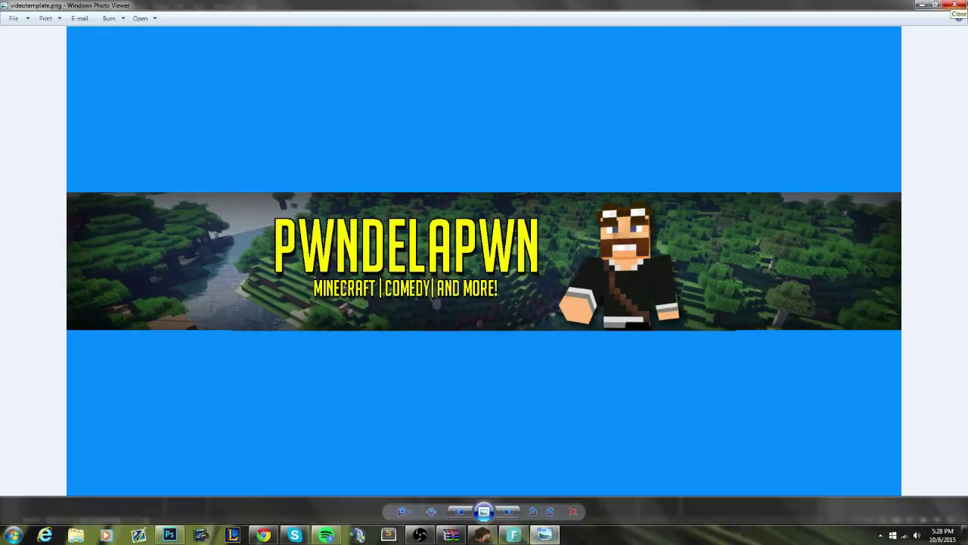
Return to the template, select the Move tool and preview the Template checker overlay.
click(958, 3)
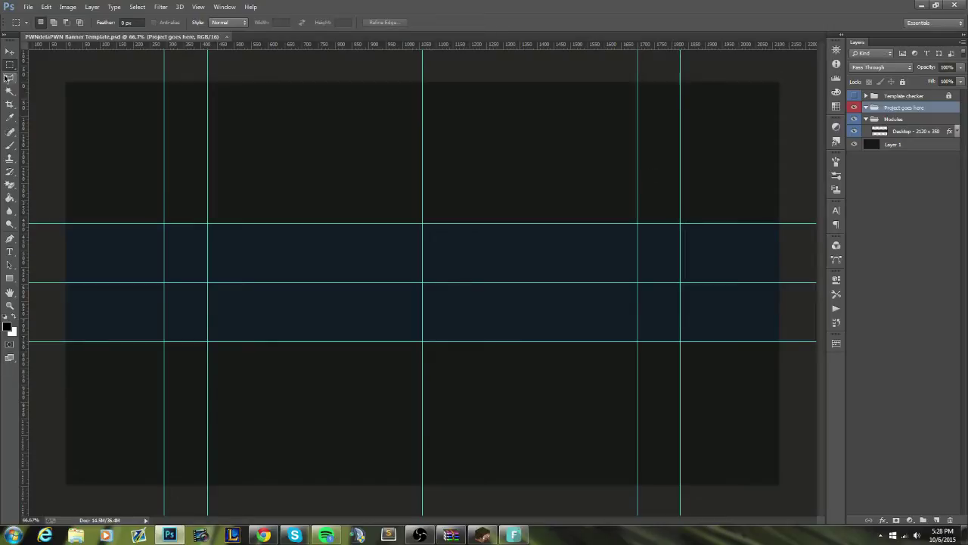
click(10, 52)
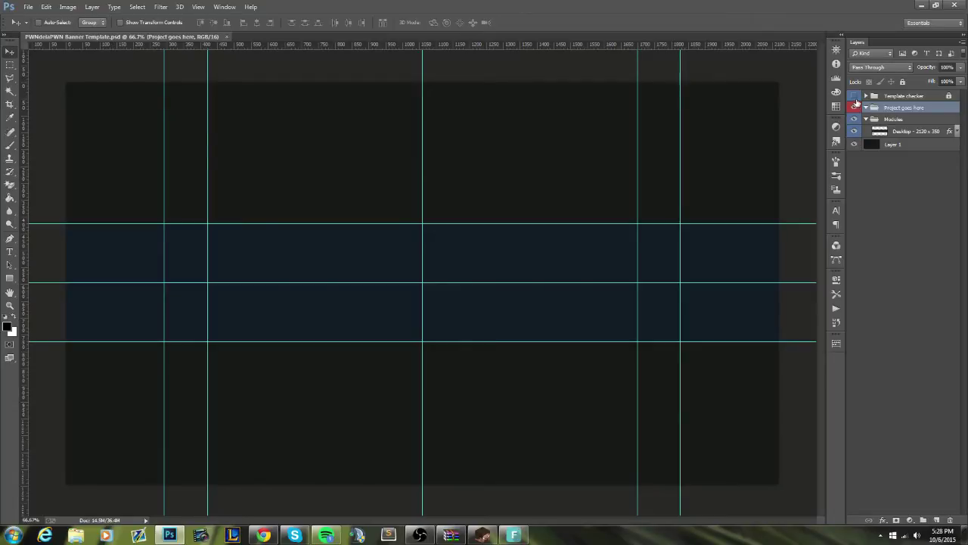
click(854, 96)
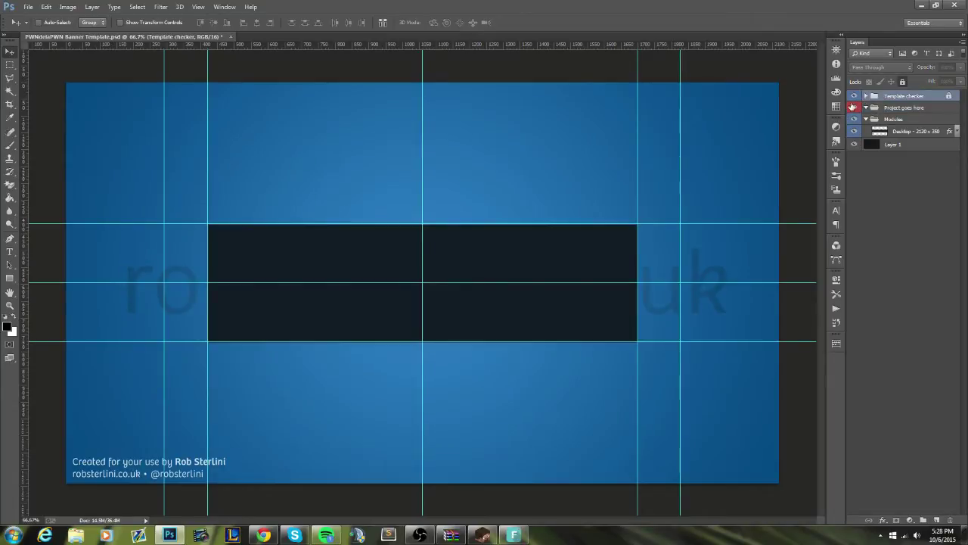
click(854, 96)
click(854, 96)
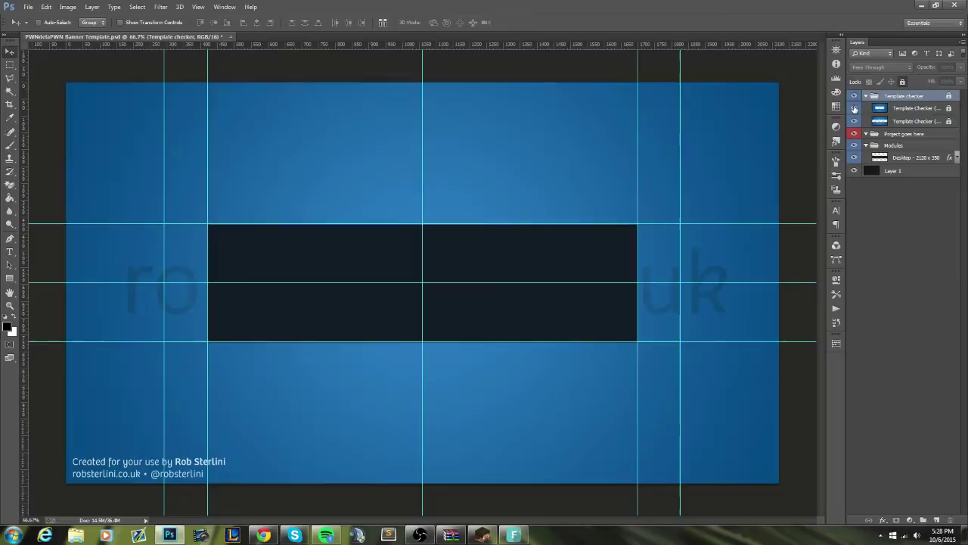
click(854, 108)
click(854, 108)
Toggle the checker sublayers, then hide the Template checker group and Layer 1's black background.
drag(854, 108, 854, 121)
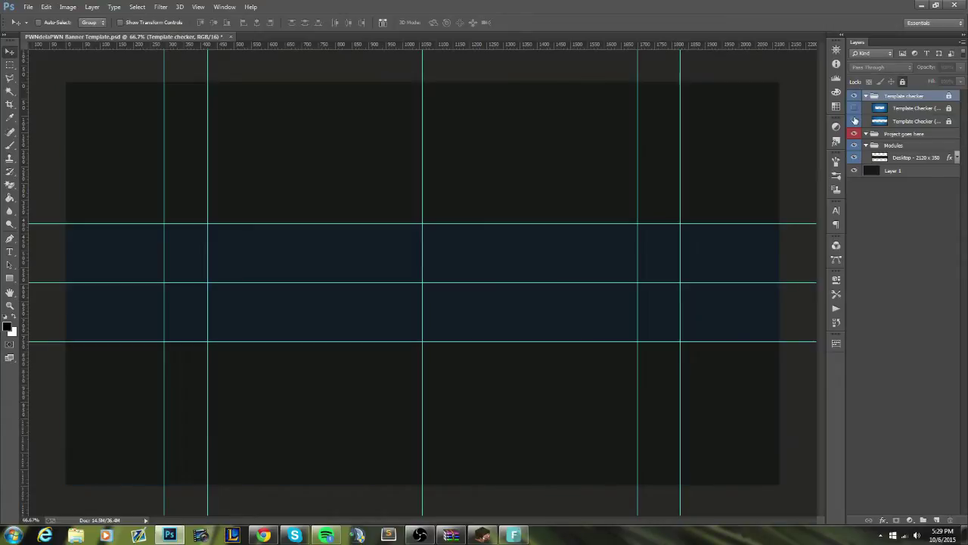
click(854, 121)
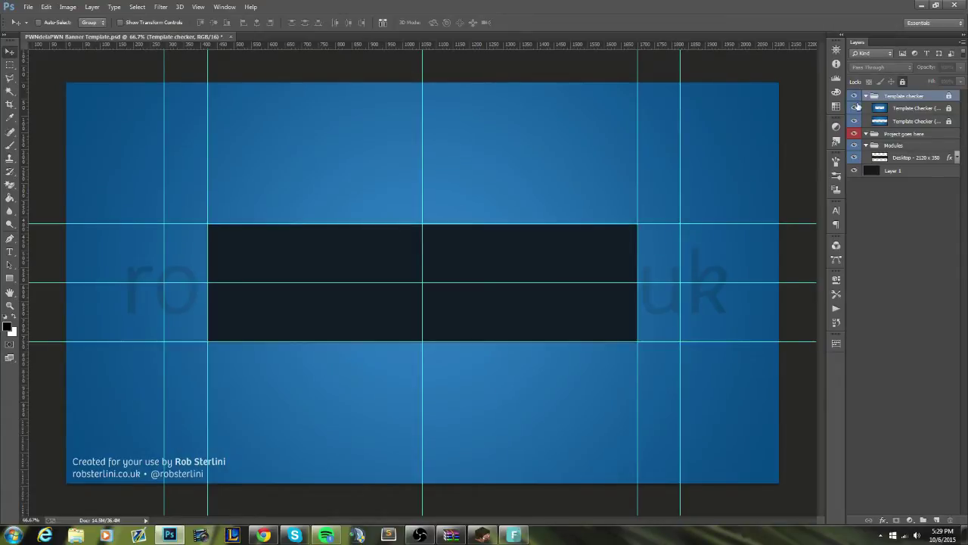
click(854, 108)
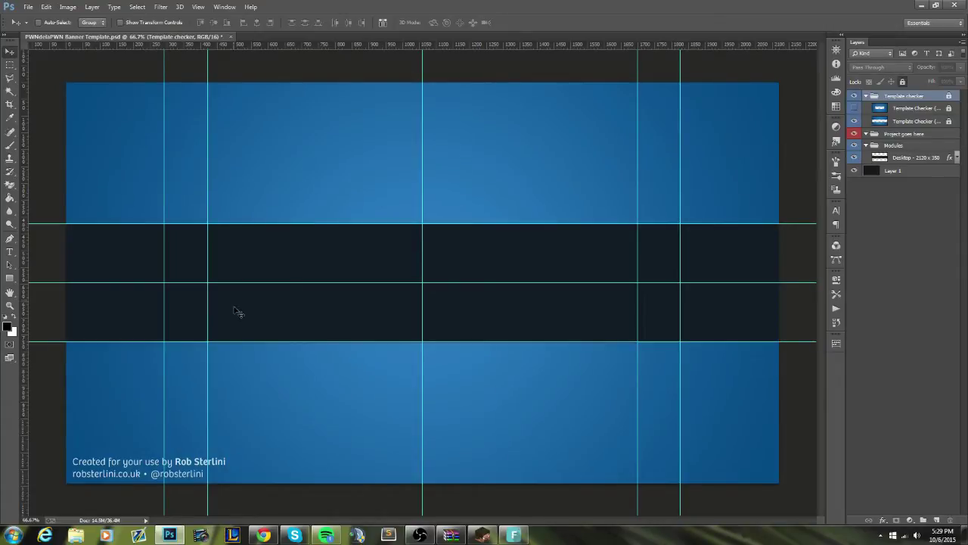
click(854, 108)
click(865, 96)
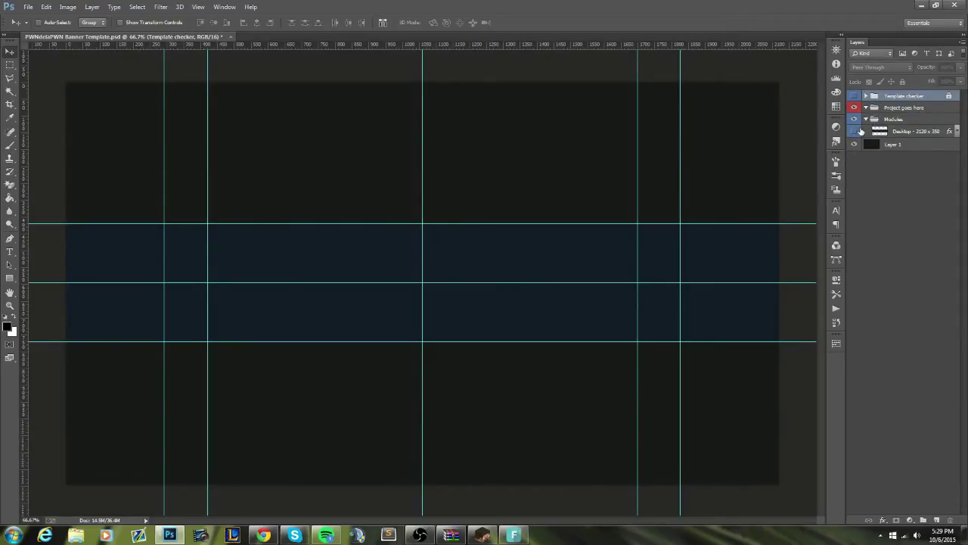
click(855, 144)
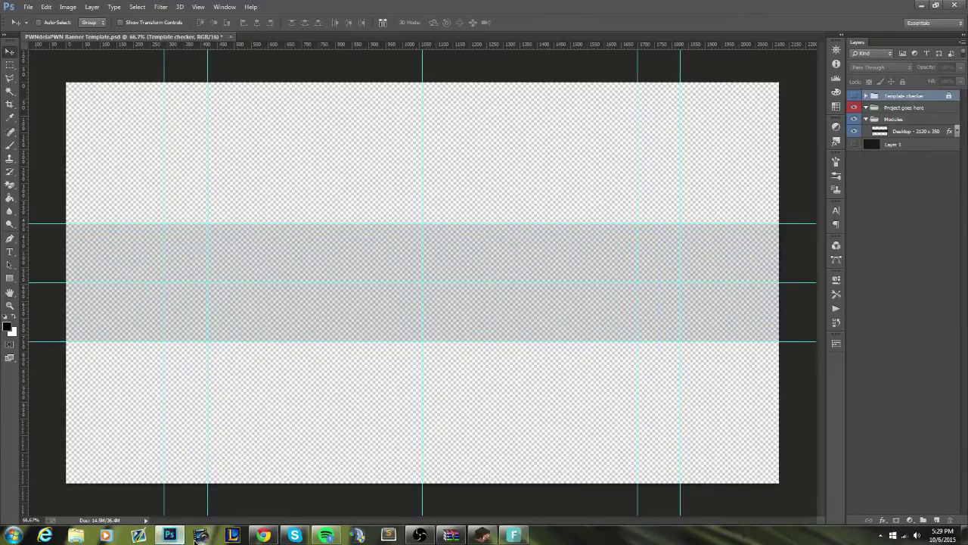
Browse the Google Images results for minecraft background.
click(261, 535)
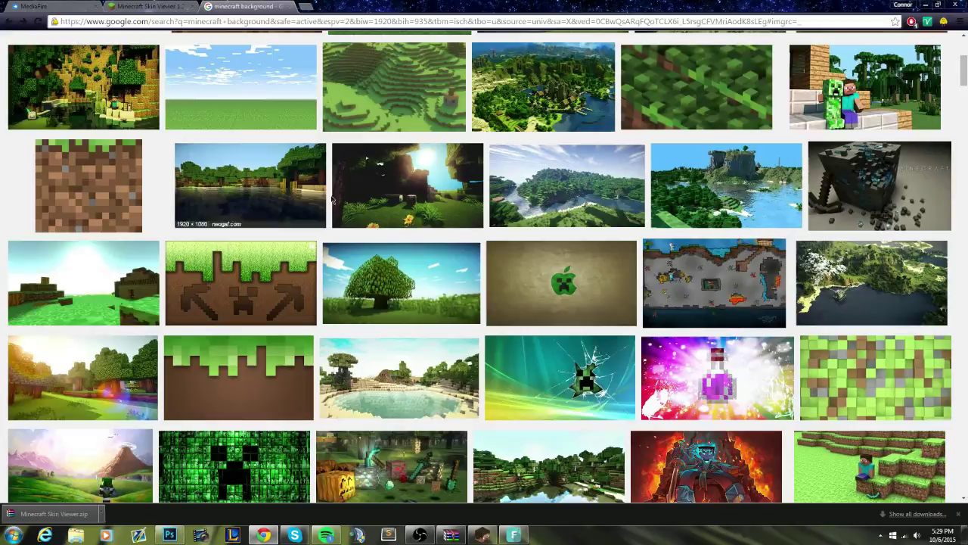
scroll(378, 227, up, 5)
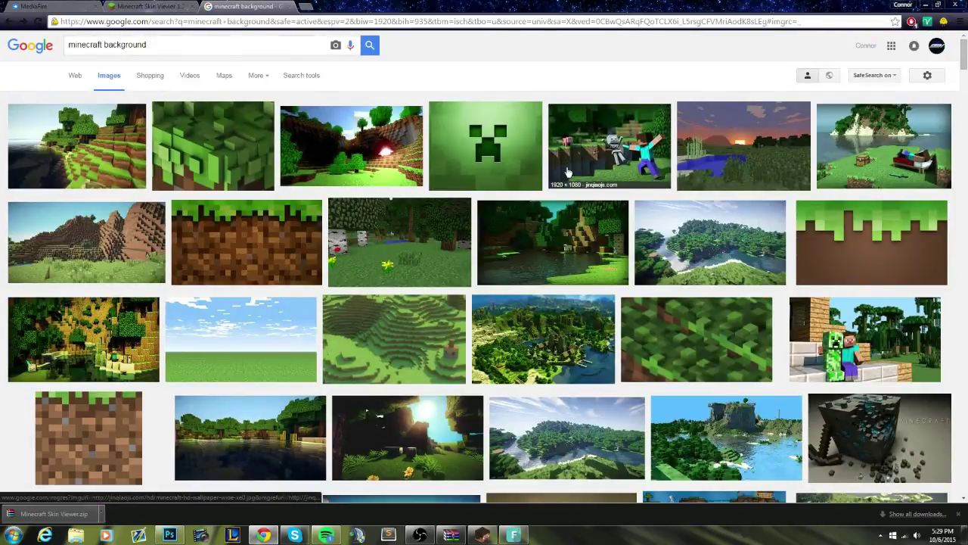
scroll(521, 185, down, 3)
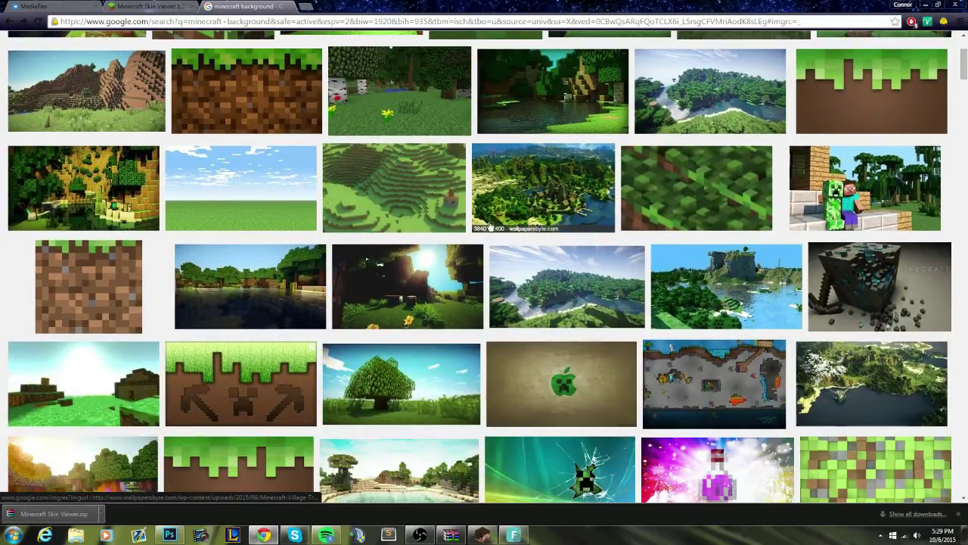
scroll(488, 219, down, 3)
scroll(461, 244, up, 3)
scroll(462, 244, up, 1)
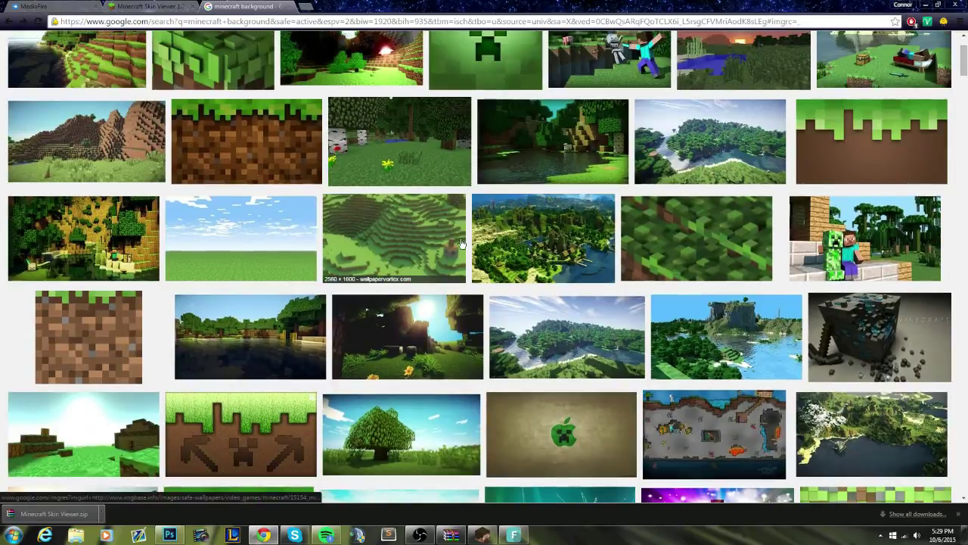
scroll(461, 244, up, 2)
scroll(404, 258, down, 4)
scroll(403, 259, down, 1)
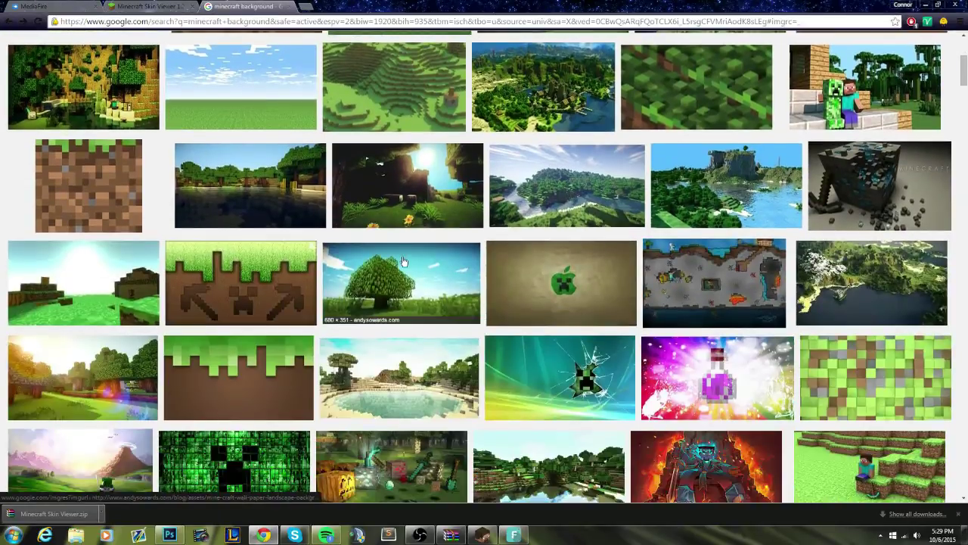
scroll(401, 261, down, 2)
scroll(94, 244, up, 2)
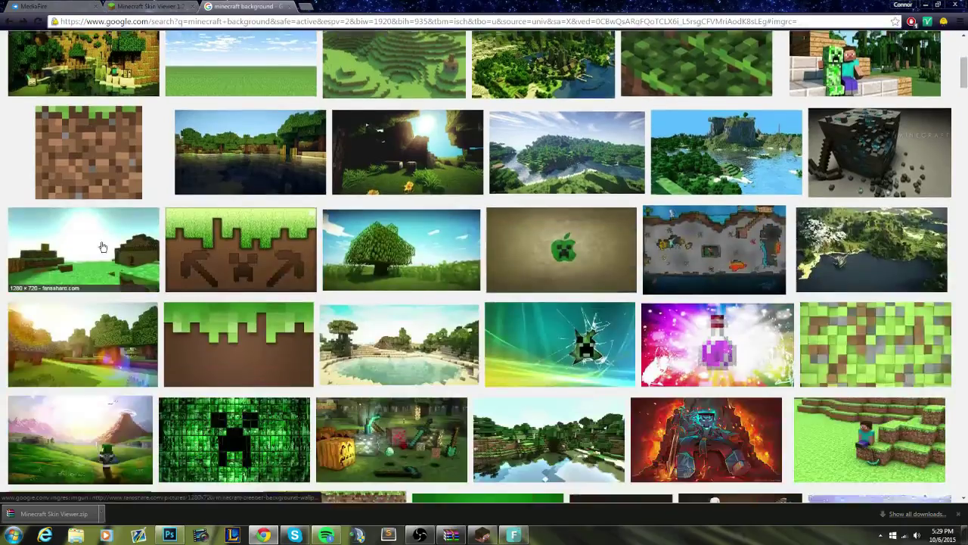
scroll(91, 244, down, 2)
scroll(136, 258, up, 4)
scroll(180, 280, down, 2)
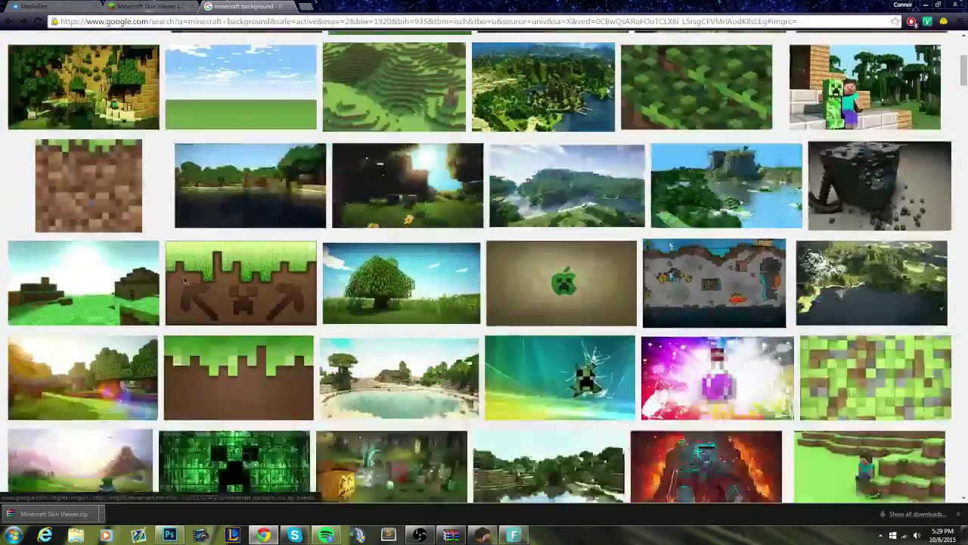
scroll(152, 242, up, 1)
Preview the jungle landscape image and copy it via its right-click menu.
click(86, 189)
right_click(366, 252)
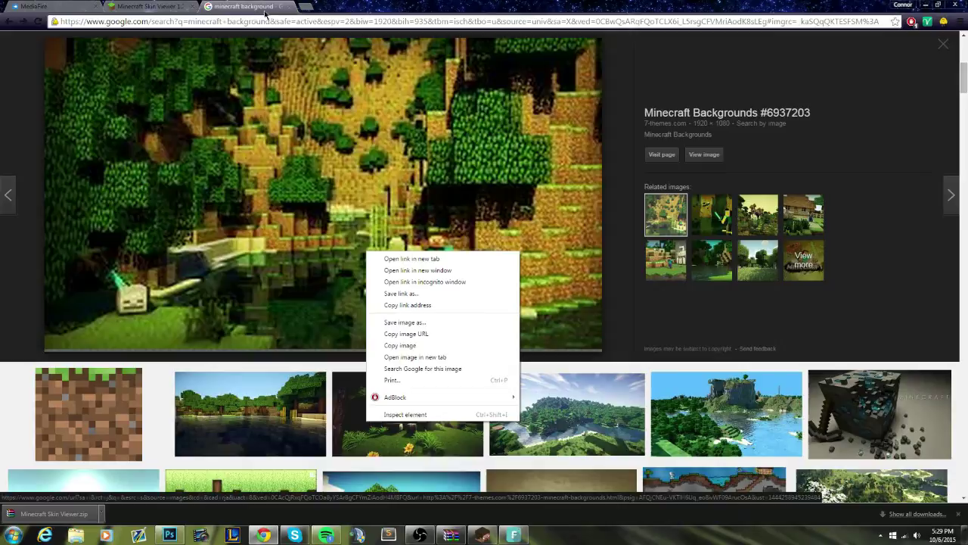
scroll(714, 132, up, 2)
key(alt+Left)
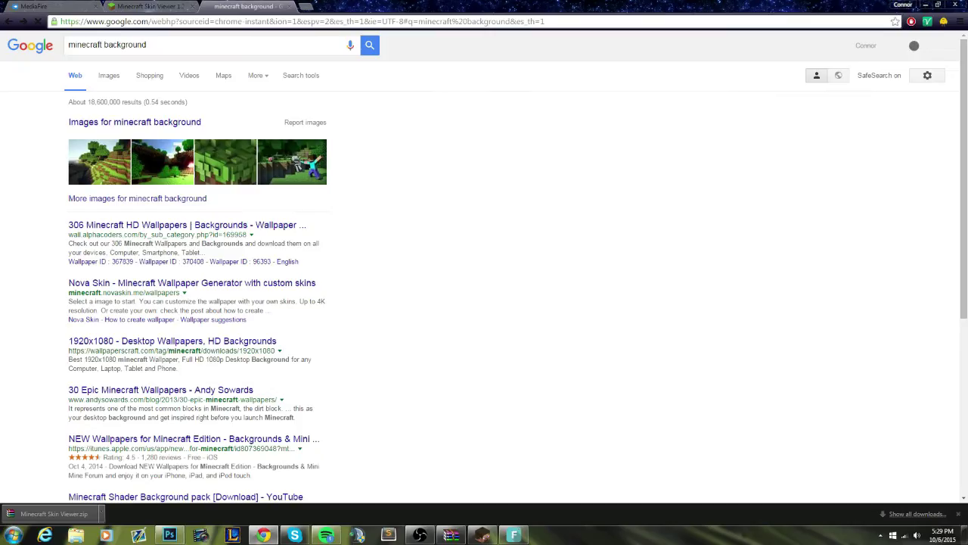
Paste the Minecraft landscape into the banner and move it toward the top-left corner.
key(alt+Right)
key(alt+Tab)
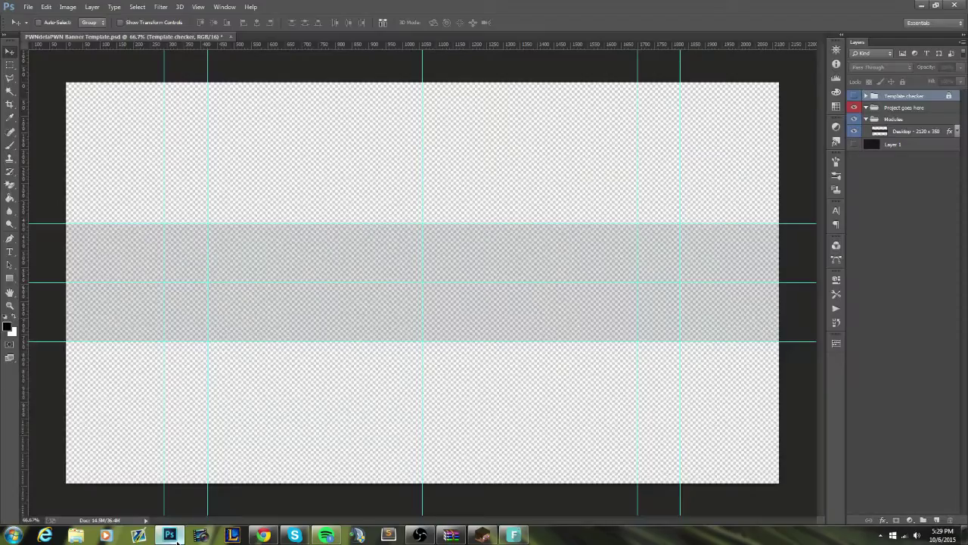
key(ctrl+v)
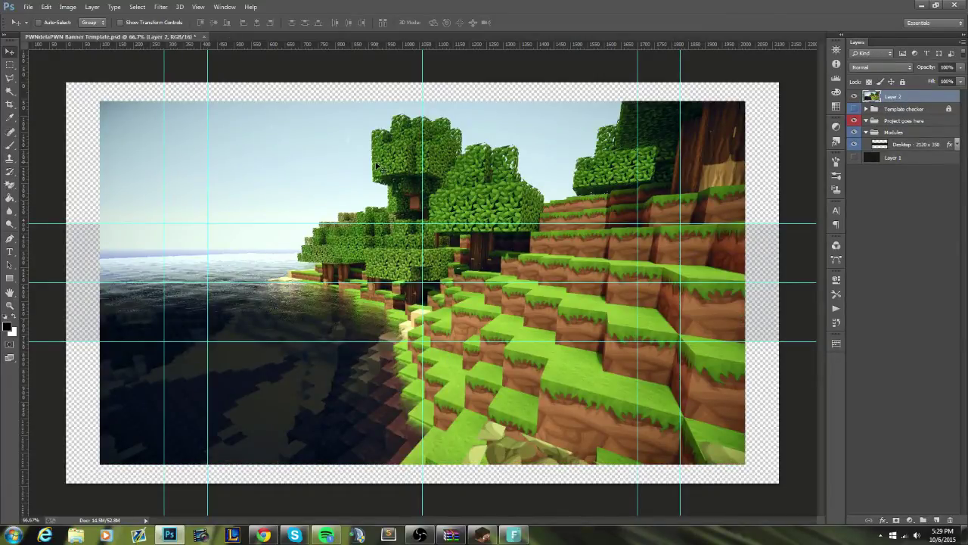
mouse_move(375, 136)
mouse_down()
mouse_move(352, 159)
mouse_move(328, 145)
mouse_up()
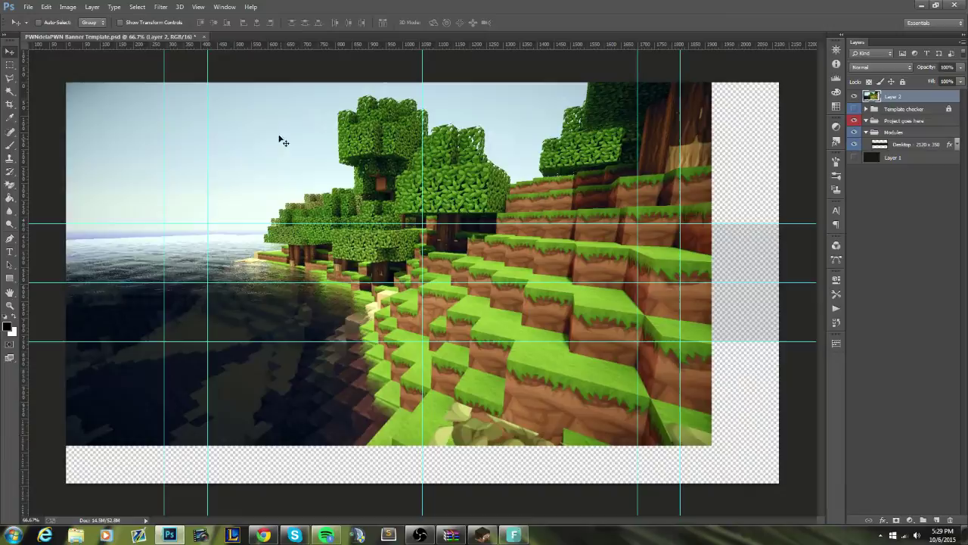
Scale the landscape to fill the canvas and move its layer into the 'Project goes here' group.
key(ctrl+t)
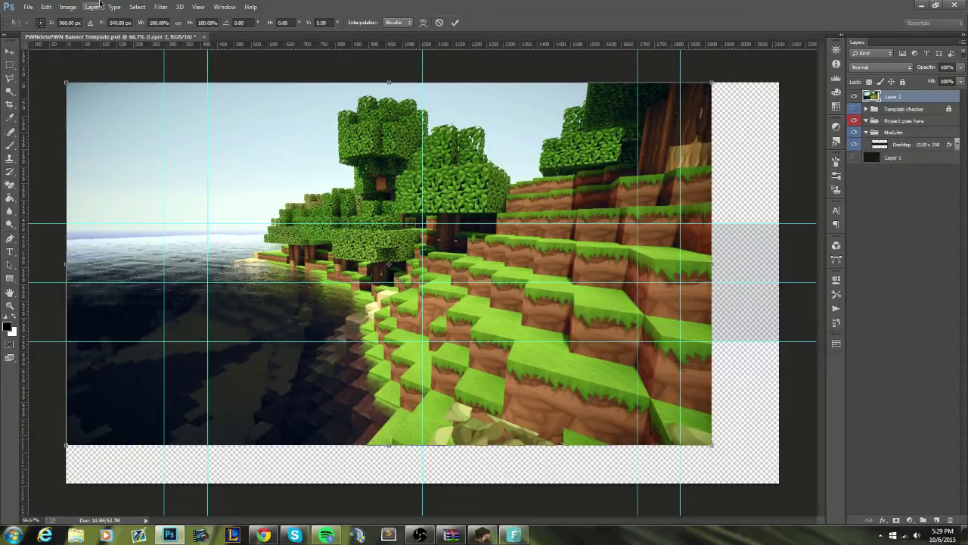
click(50, 9)
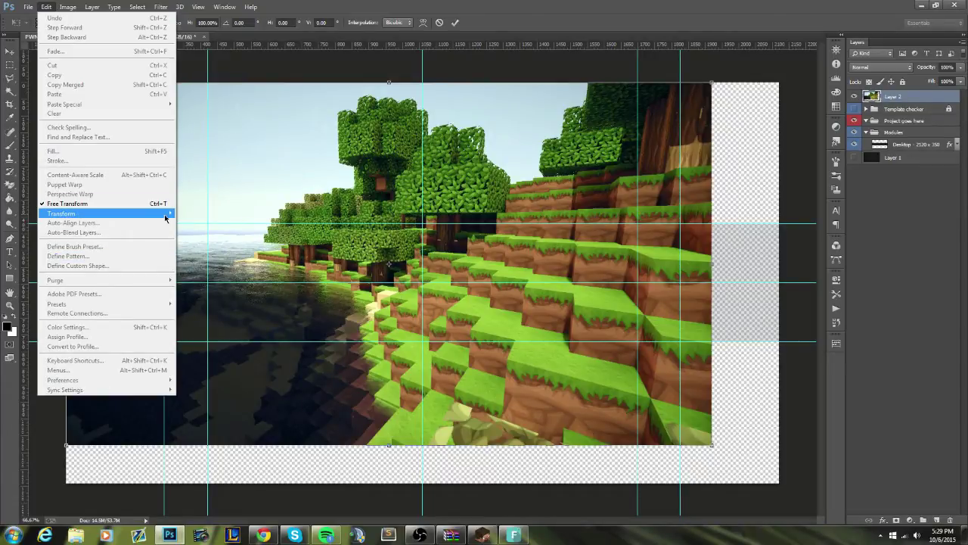
mouse_move(61, 213)
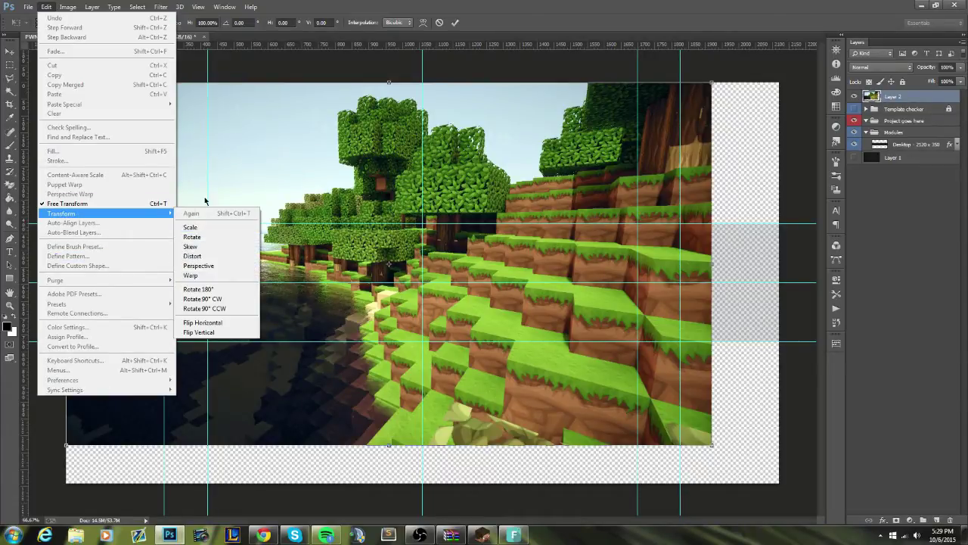
click(200, 227)
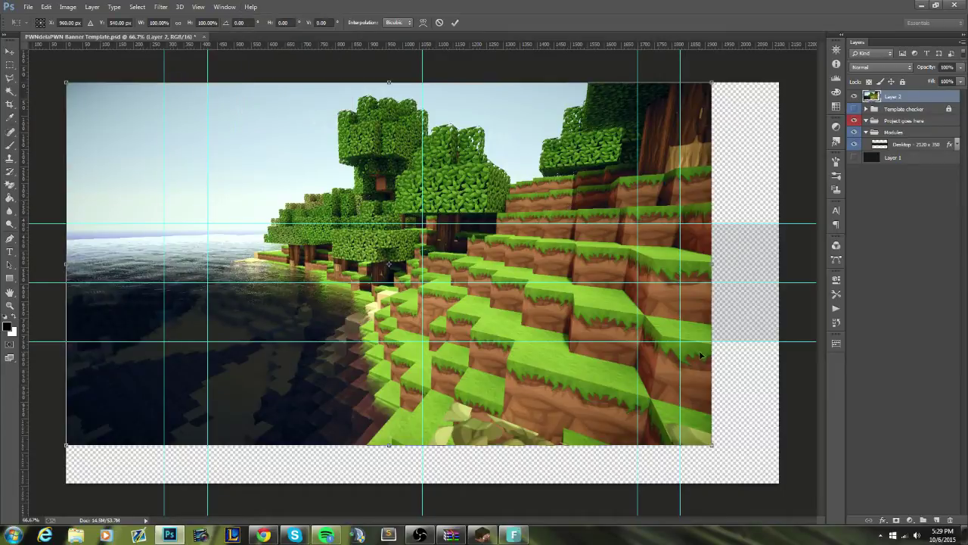
drag(714, 447, 780, 483)
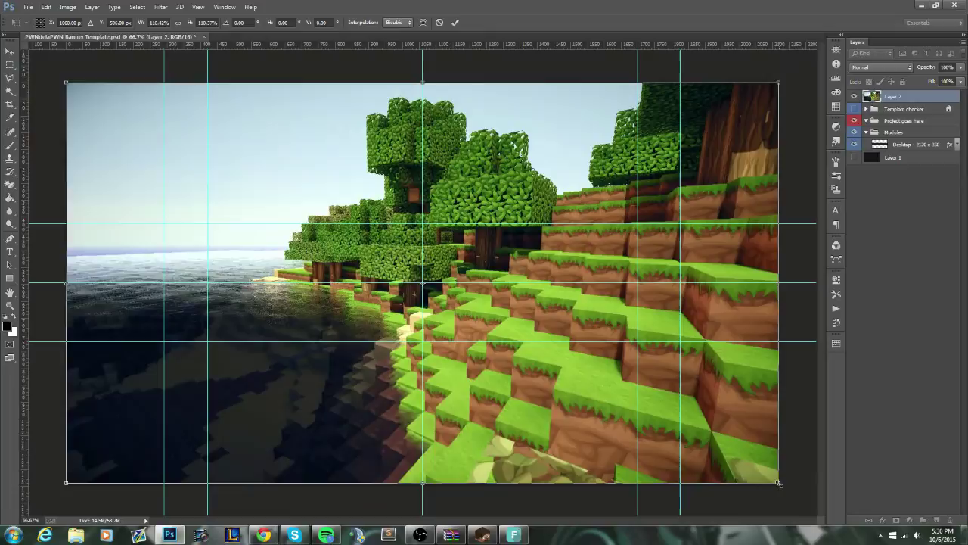
key(Return)
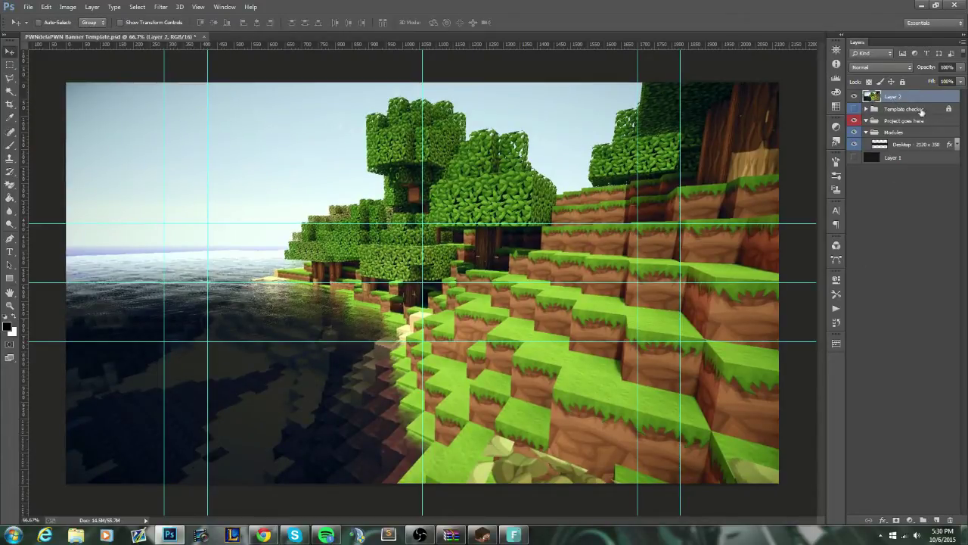
drag(899, 97, 899, 121)
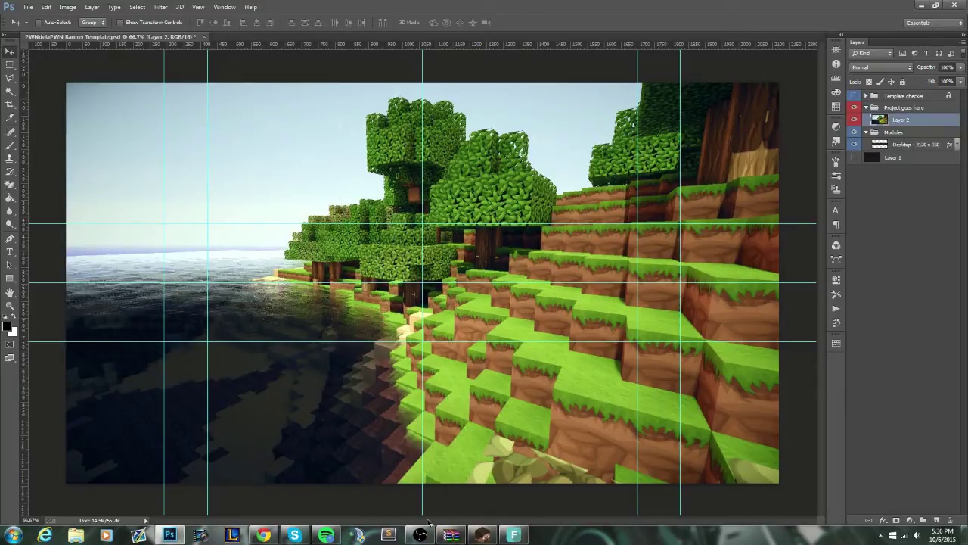
Open videotemplate.png from Pictures > Photoshop Tools in Photo Viewer.
click(75, 535)
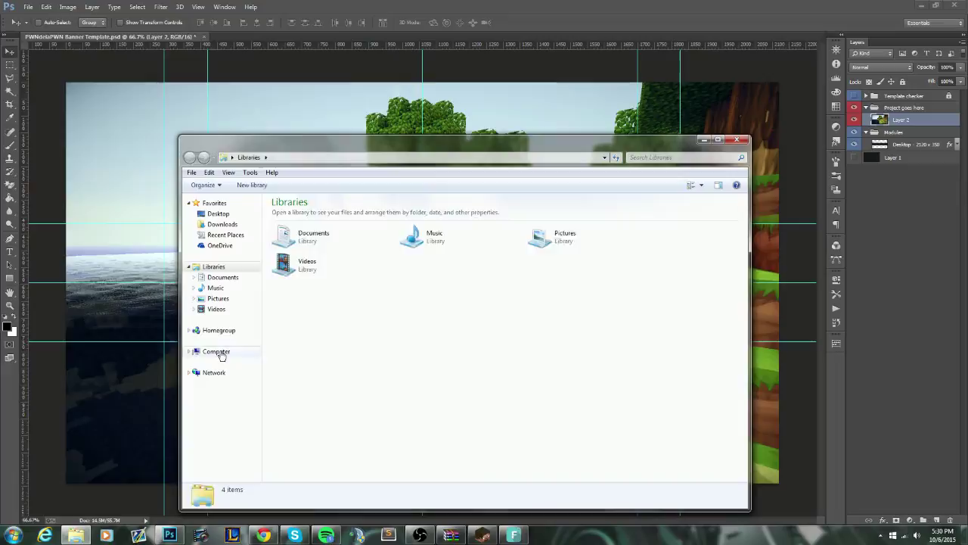
click(217, 351)
double_click(484, 231)
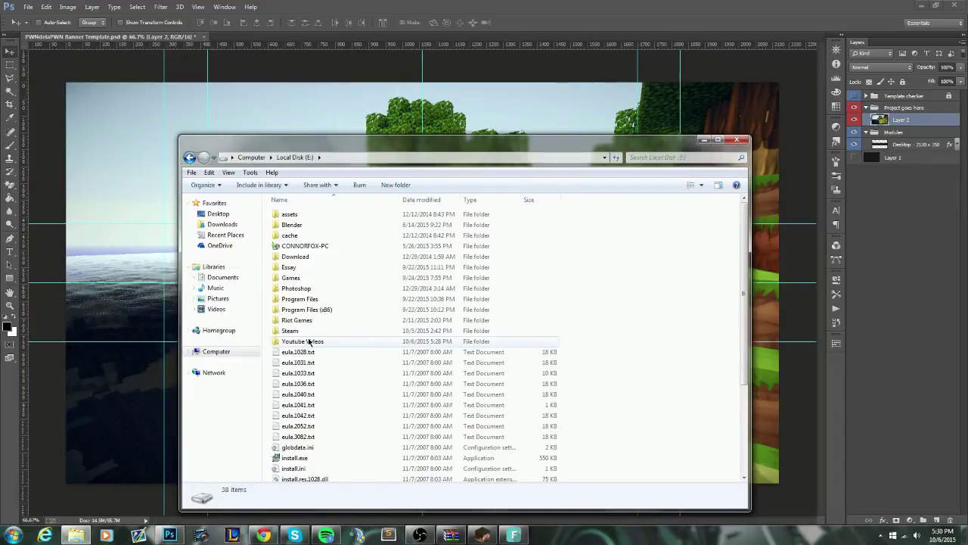
click(190, 157)
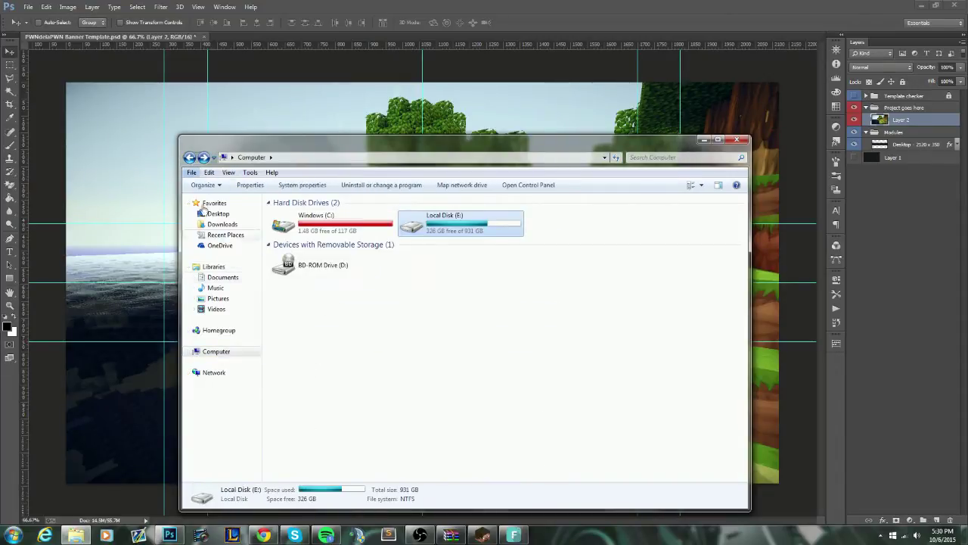
click(218, 298)
double_click(536, 252)
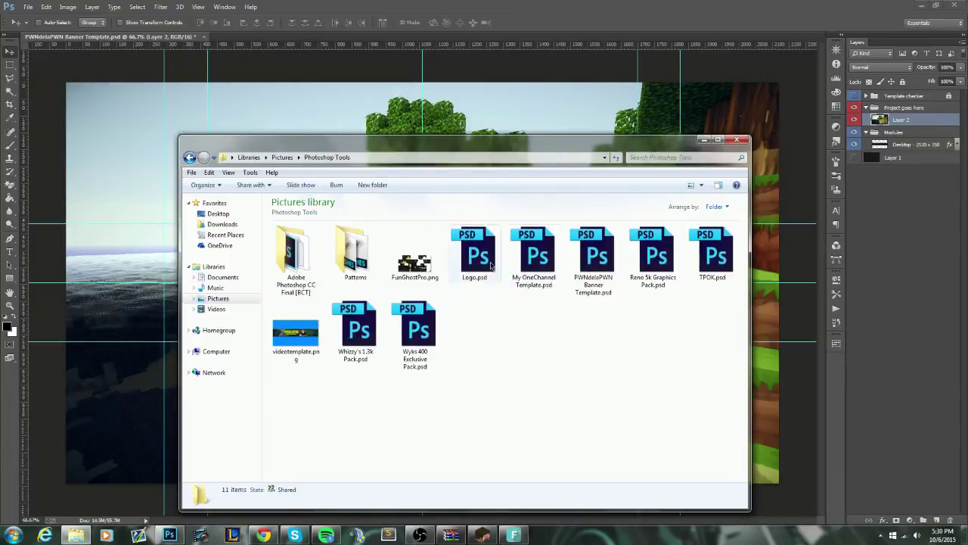
double_click(280, 337)
Restore the viewer window, close Explorer and return to Photoshop.
double_click(876, 8)
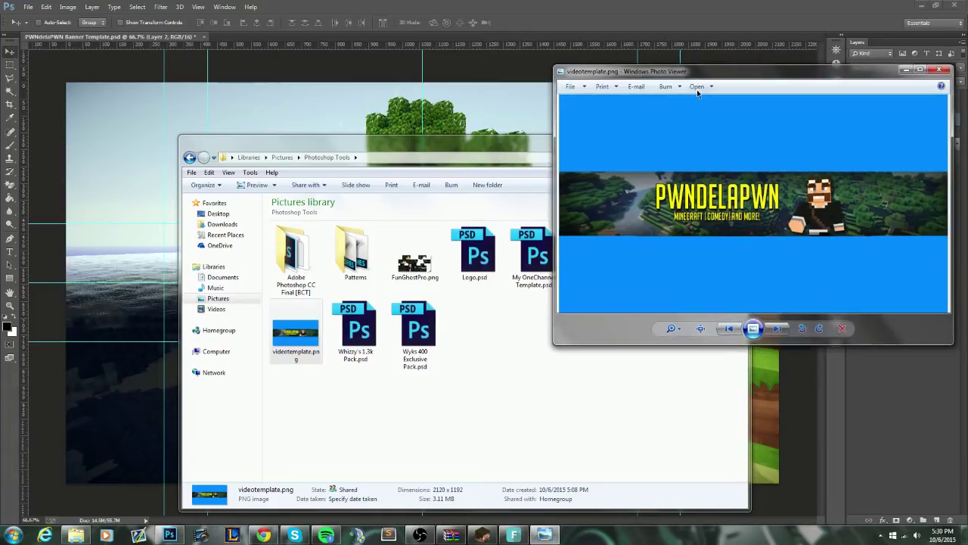
click(507, 140)
click(737, 149)
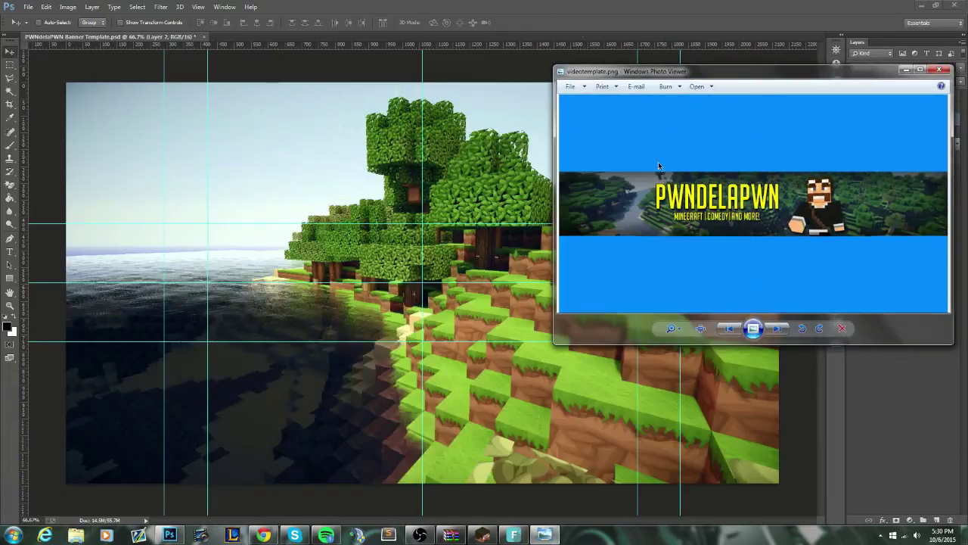
click(169, 535)
Add a 'PWNdelaPWN' text layer near the shoreline and nudge it slightly.
click(10, 252)
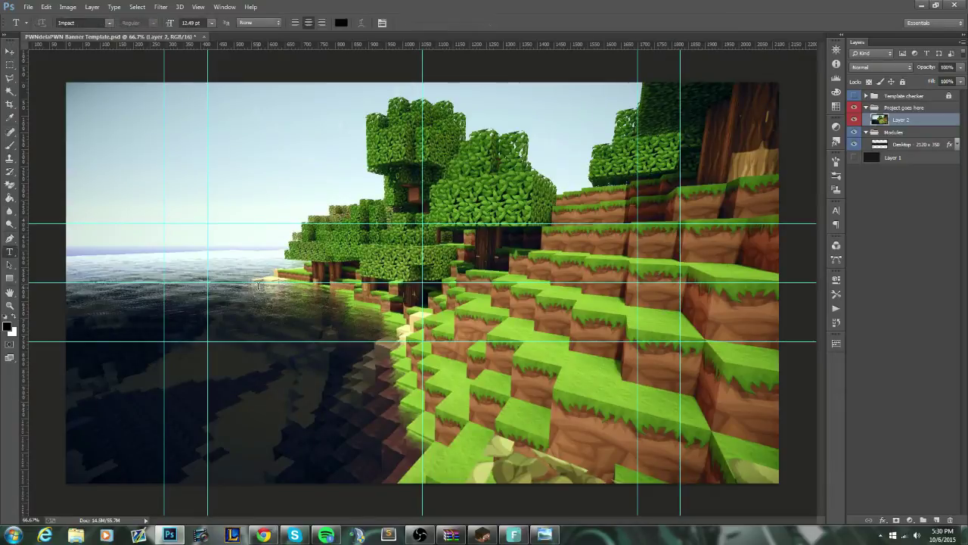
click(276, 266)
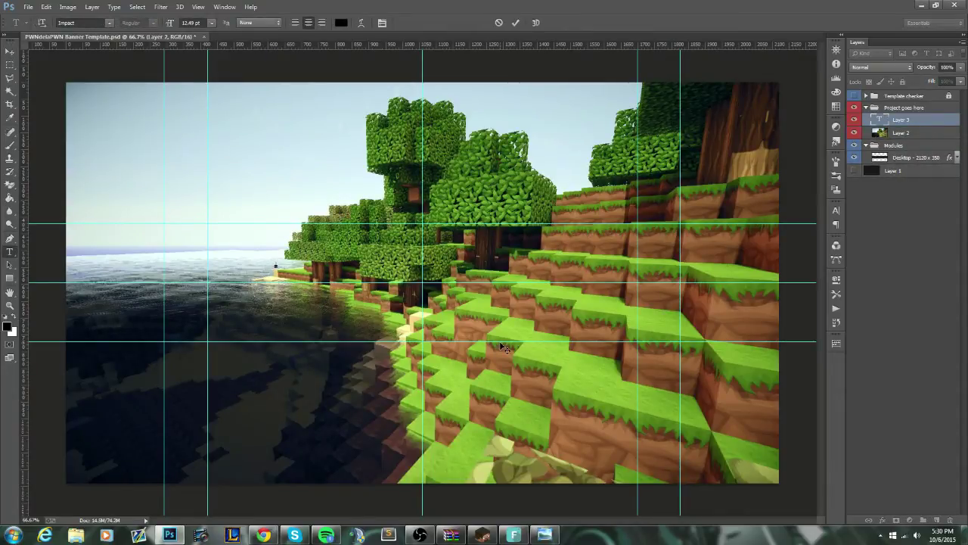
text(PWNd)
text(elaPWN)
click(284, 252)
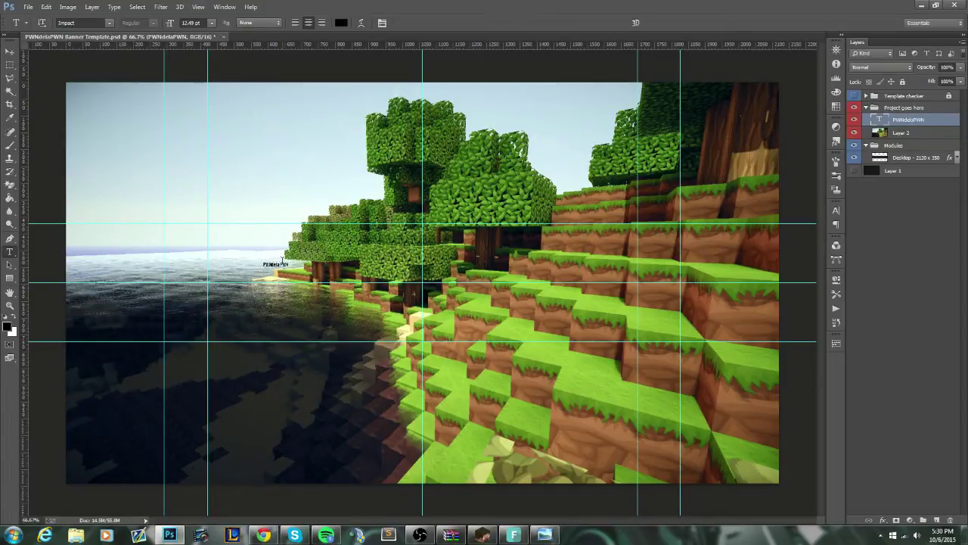
click(9, 54)
drag(282, 276, 274, 272)
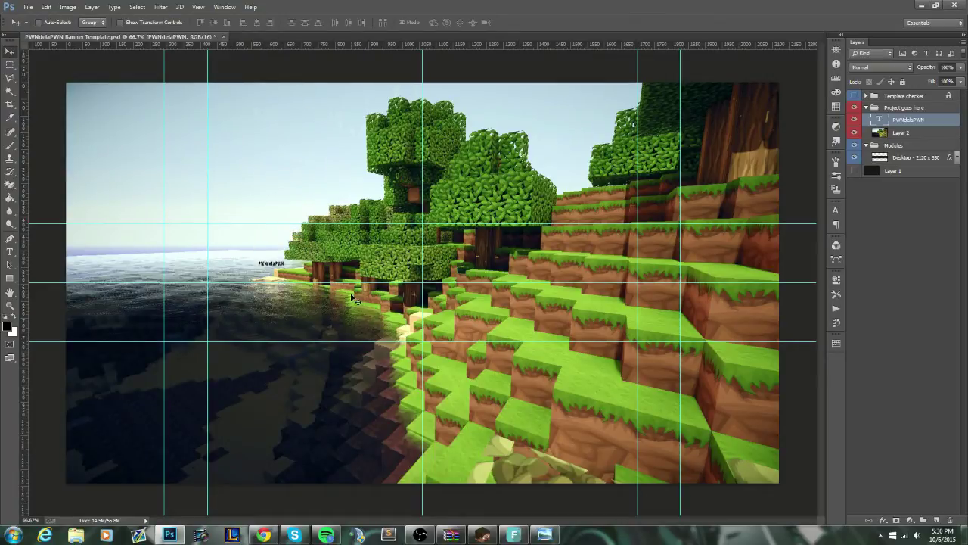
Enlarge the PWNdelaPWN title and position it left-centre, comparing against the reference banner.
key(ctrl+t)
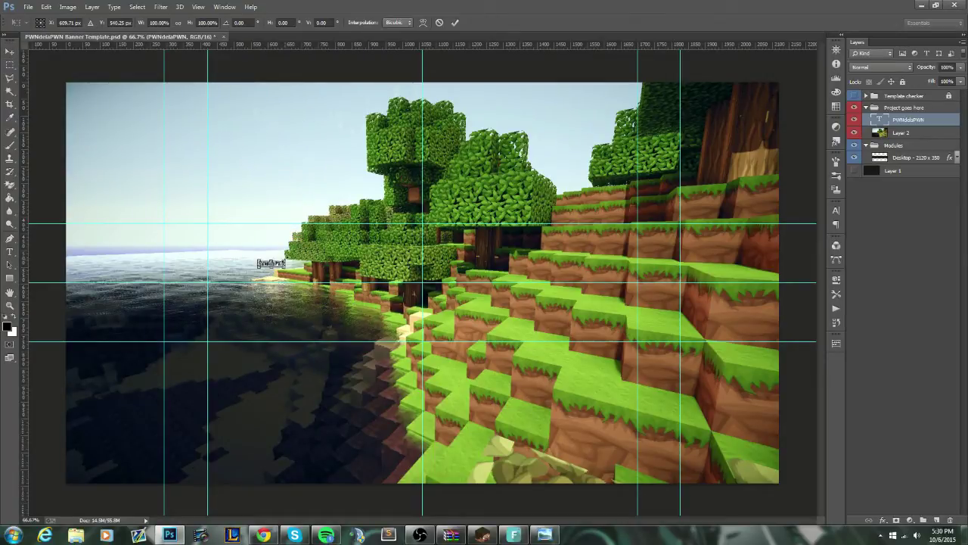
mouse_move(286, 261)
mouse_down()
mouse_move(539, 134)
mouse_move(586, 180)
mouse_move(525, 92)
mouse_move(386, 89)
mouse_move(355, 106)
mouse_move(484, 152)
mouse_move(388, 106)
mouse_move(282, 111)
mouse_move(454, 104)
mouse_move(418, 108)
mouse_move(543, 116)
mouse_move(470, 157)
mouse_move(547, 172)
mouse_move(514, 174)
mouse_up()
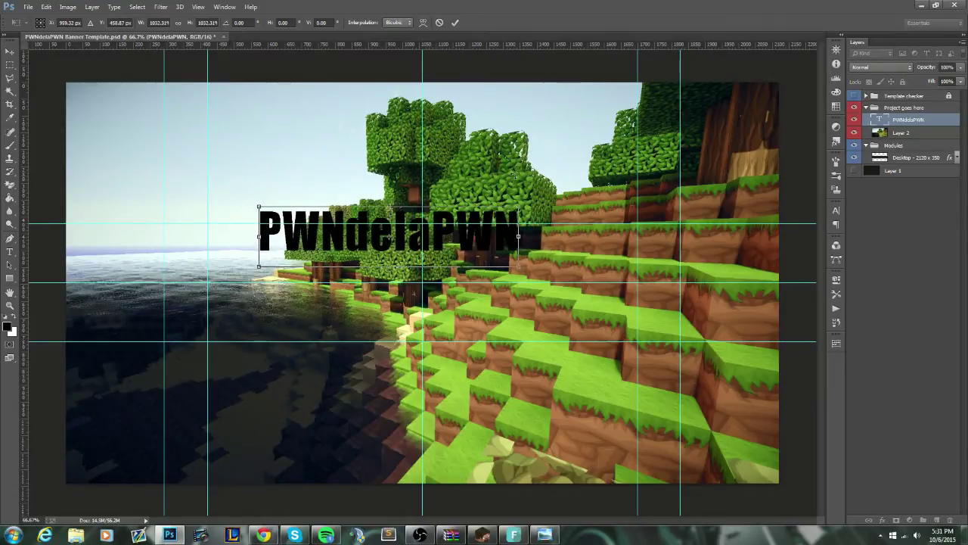
drag(482, 215, 452, 256)
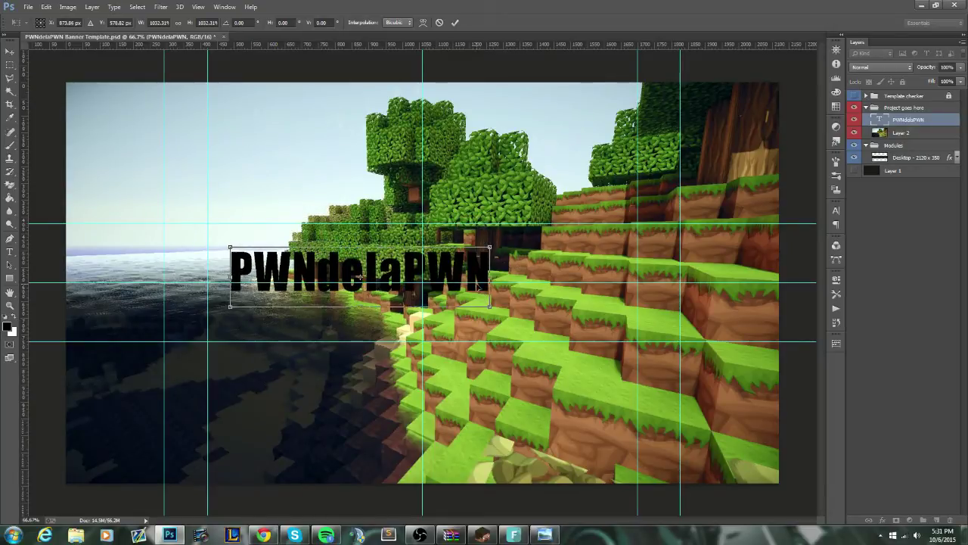
click(558, 537)
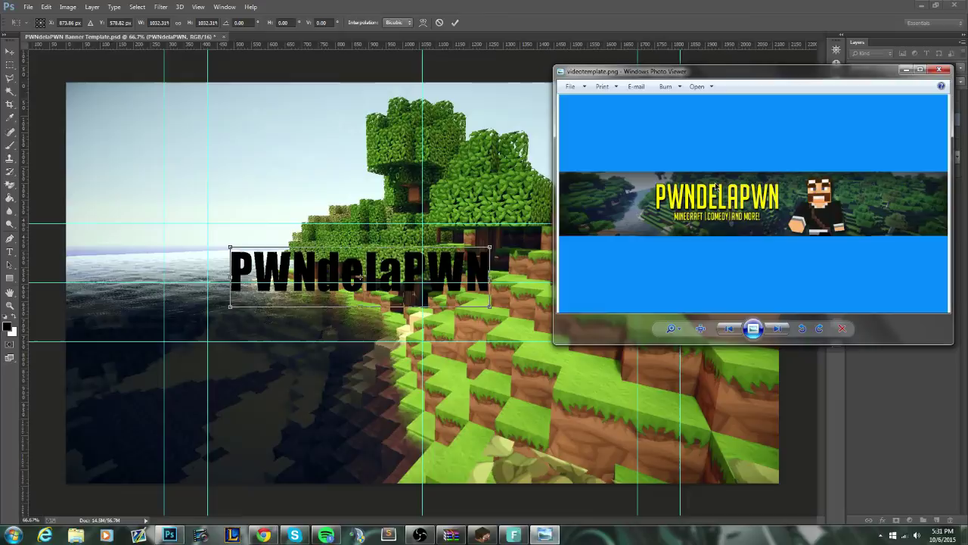
click(394, 58)
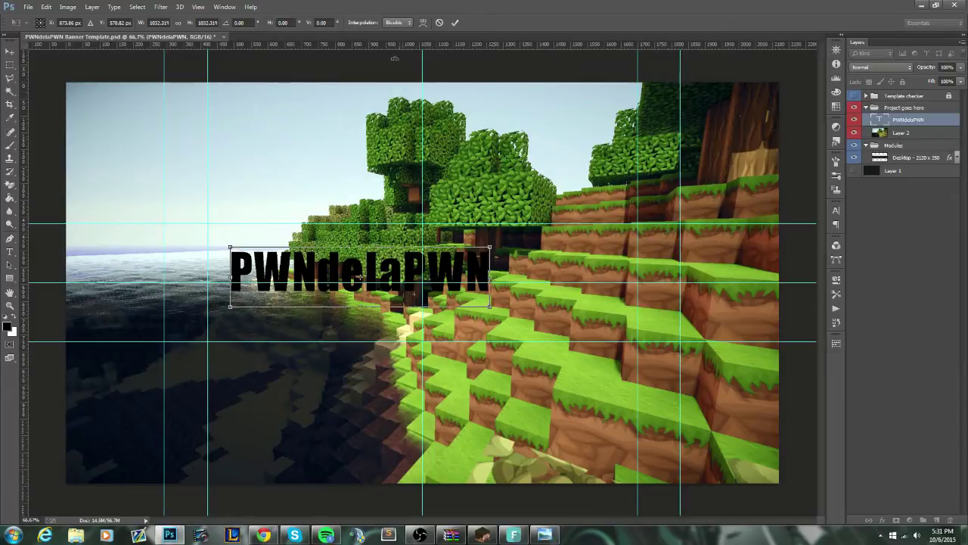
key(Return)
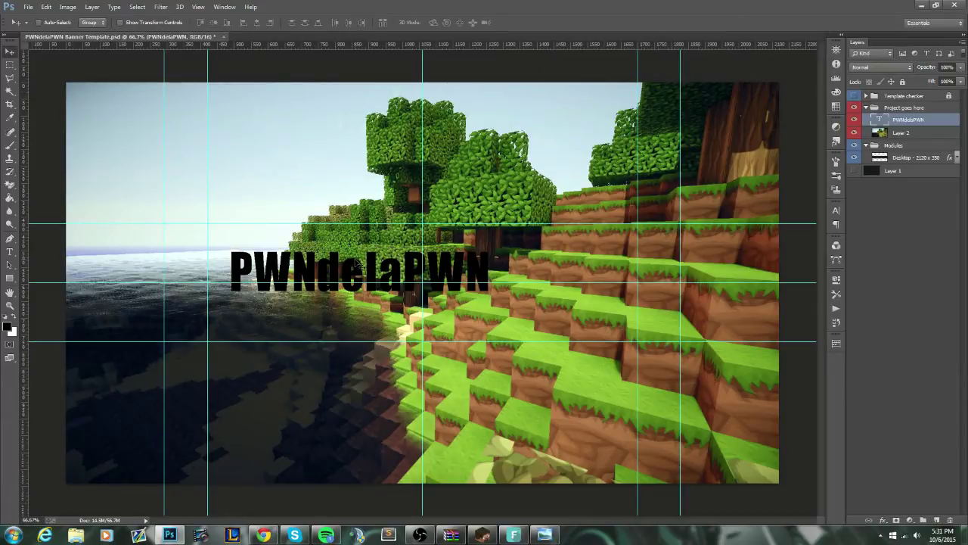
drag(356, 260, 356, 253)
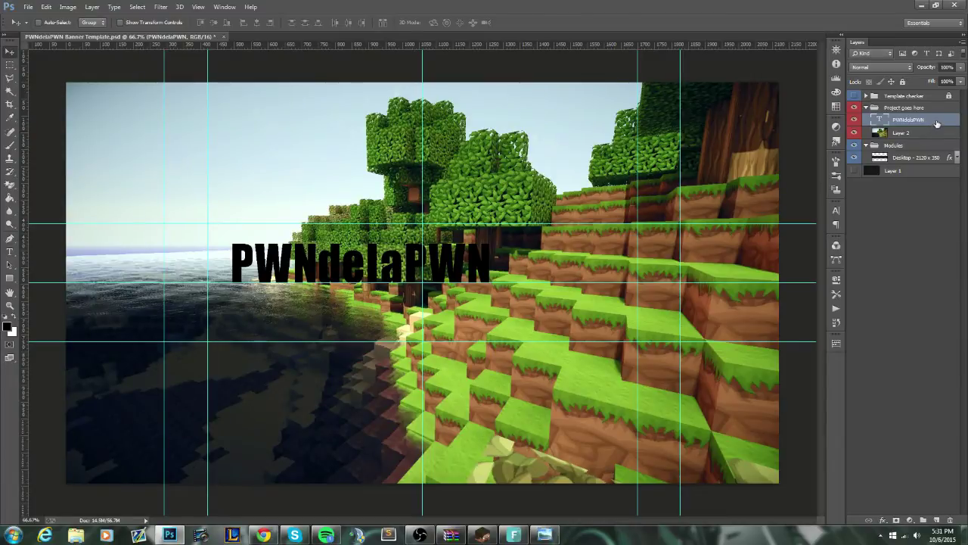
drag(447, 257, 444, 257)
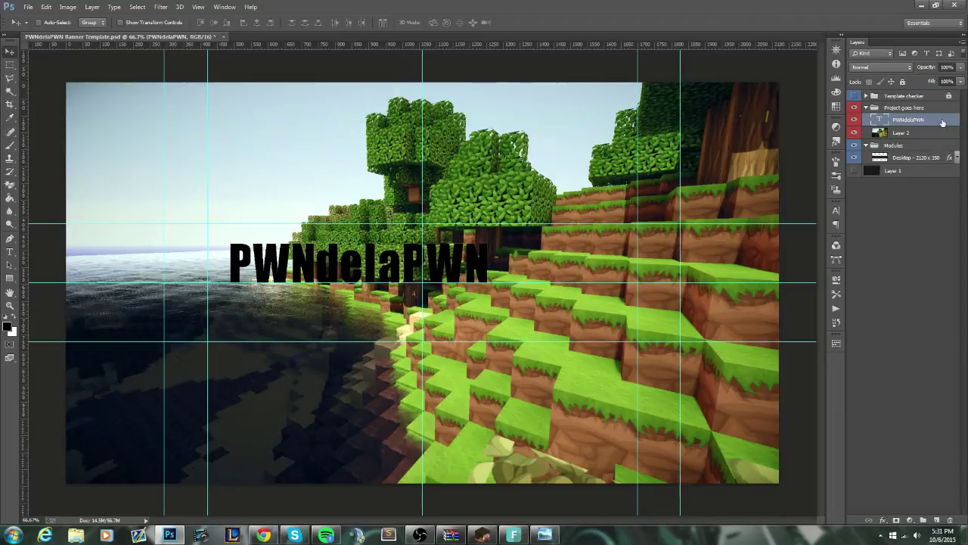
Give the title a bright yellow #ffde00 Color Overlay layer style.
double_click(943, 123)
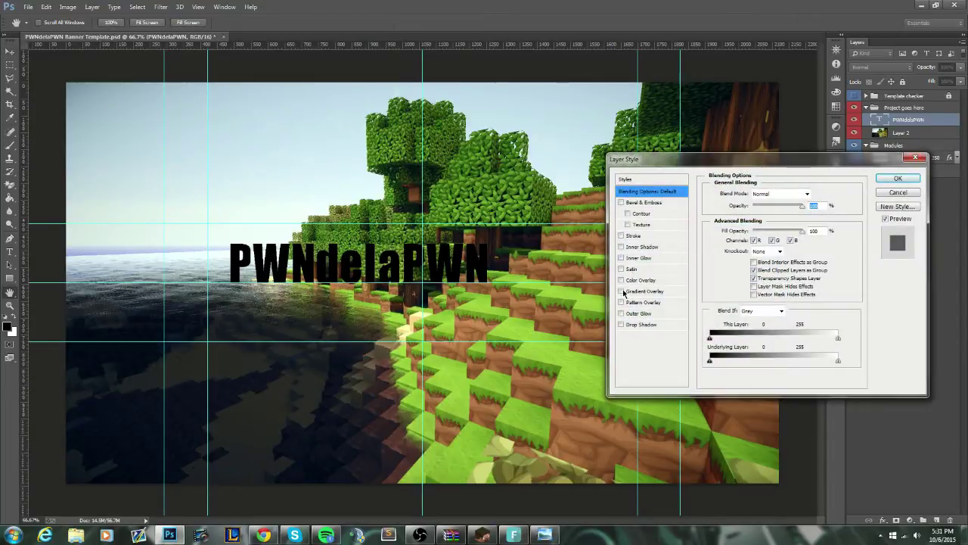
click(621, 281)
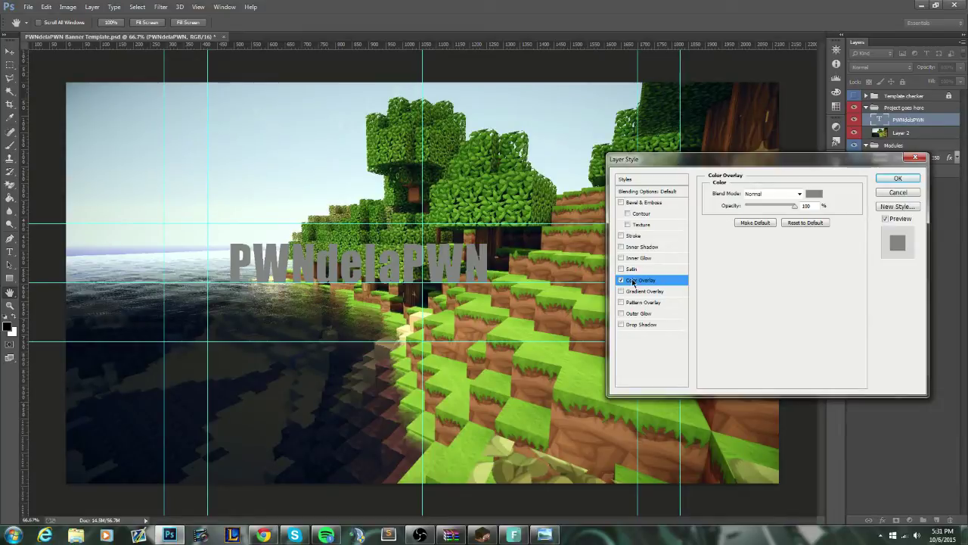
click(816, 193)
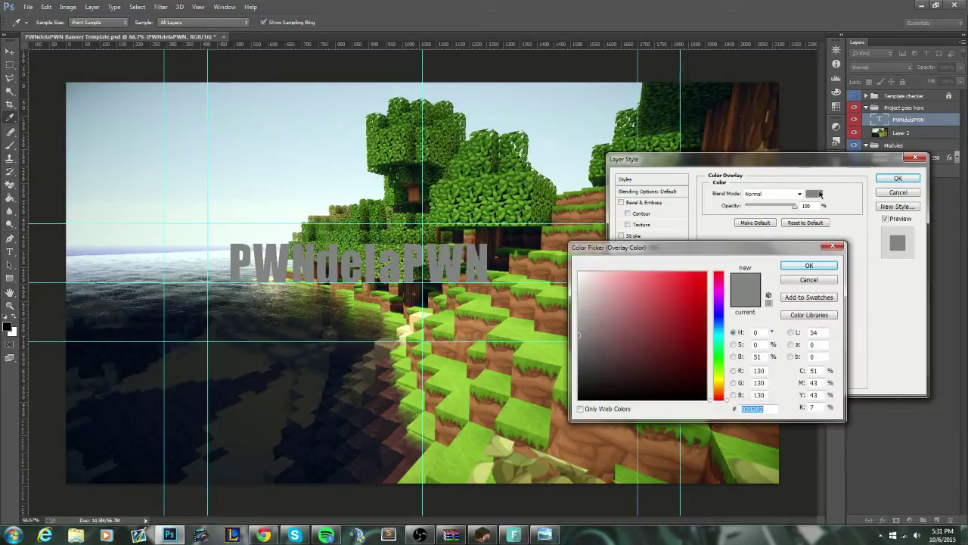
drag(725, 289, 720, 374)
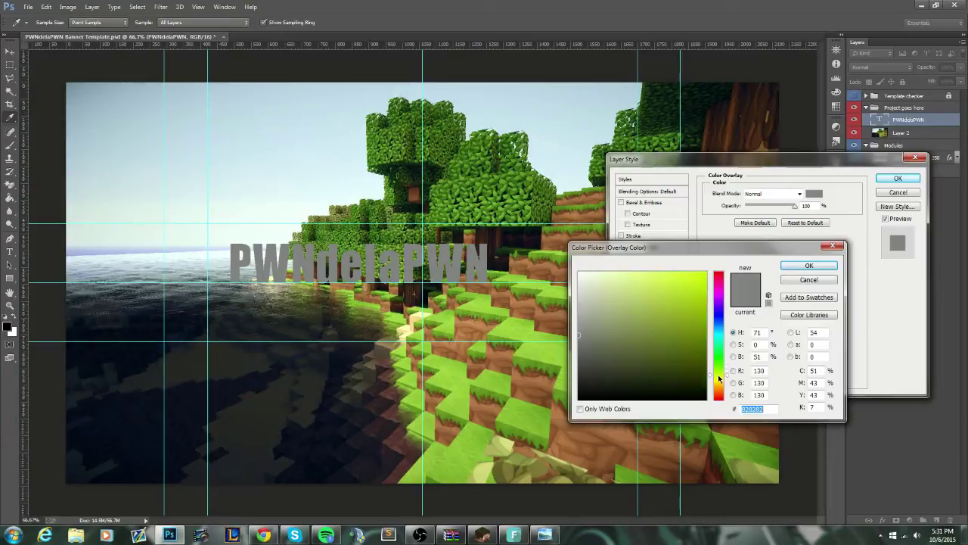
click(705, 289)
click(720, 372)
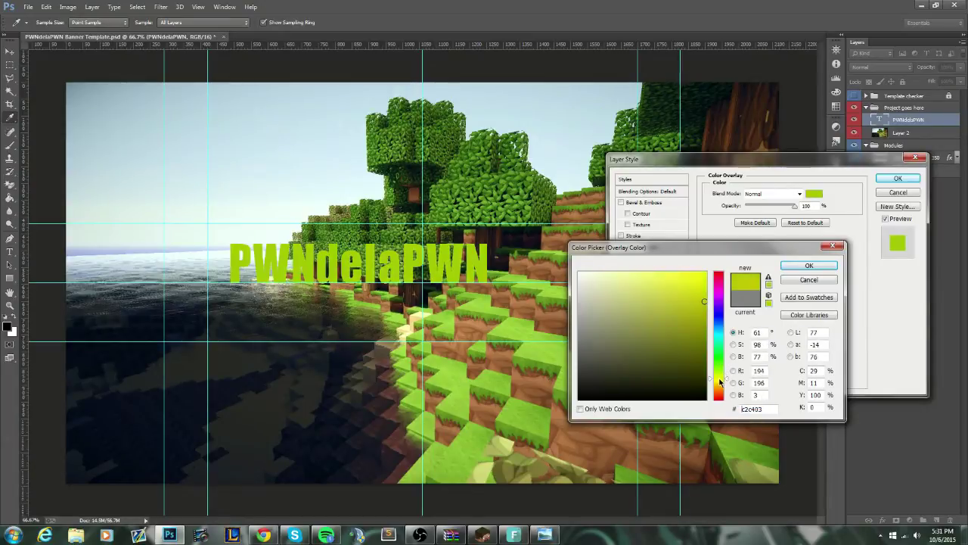
drag(692, 281, 686, 286)
click(723, 384)
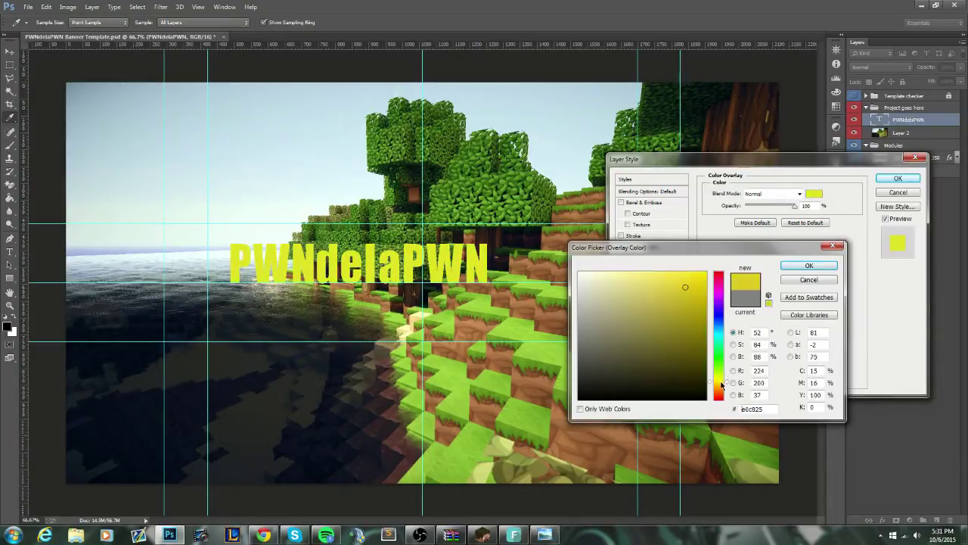
drag(673, 325, 707, 271)
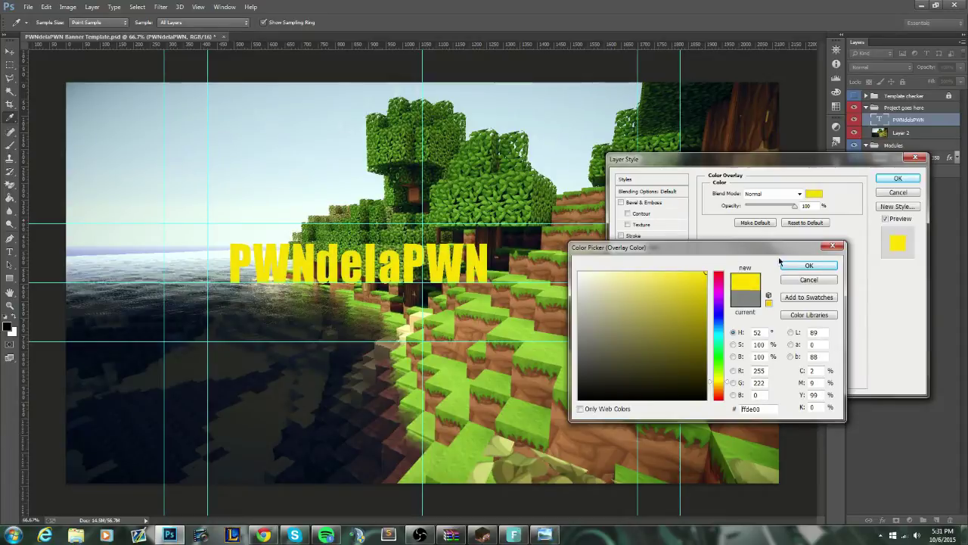
click(802, 266)
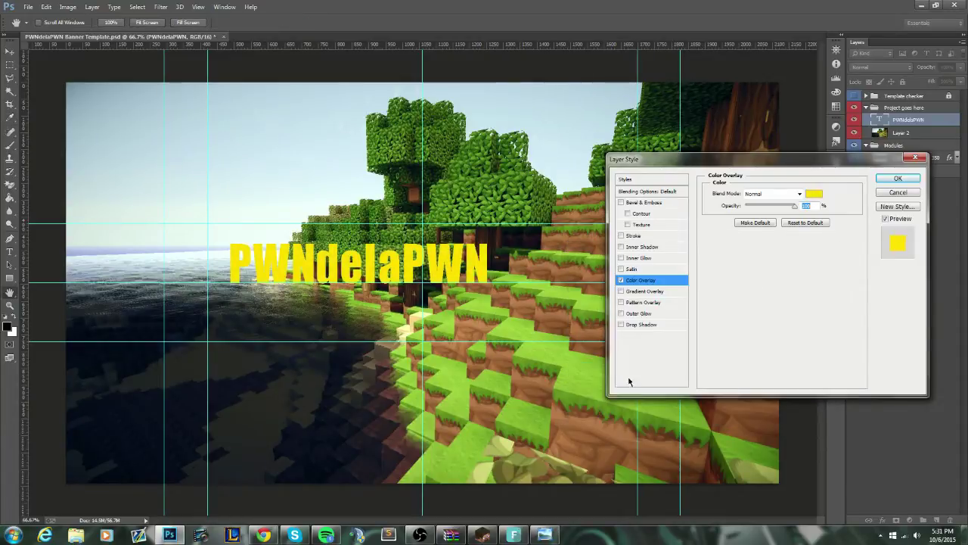
Add an 8 px black Stroke and a Drop Shadow with Distance 13, Spread 14.
click(634, 236)
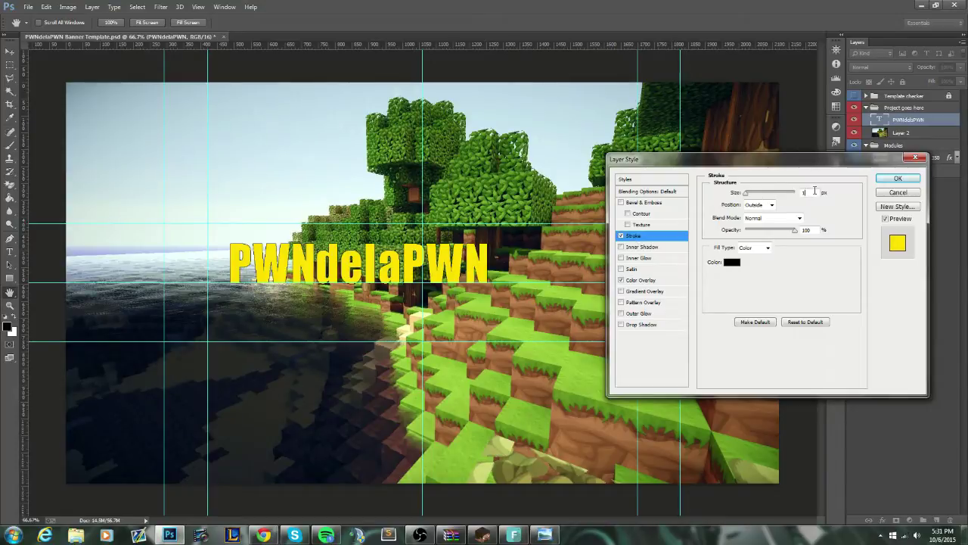
scroll(812, 191, up, 3)
scroll(812, 192, up, 4)
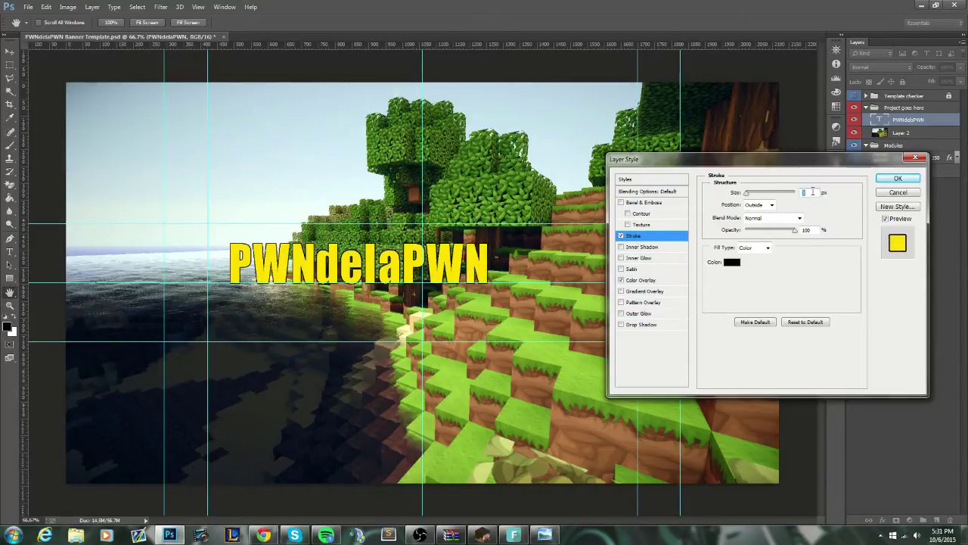
click(627, 323)
drag(750, 239, 753, 237)
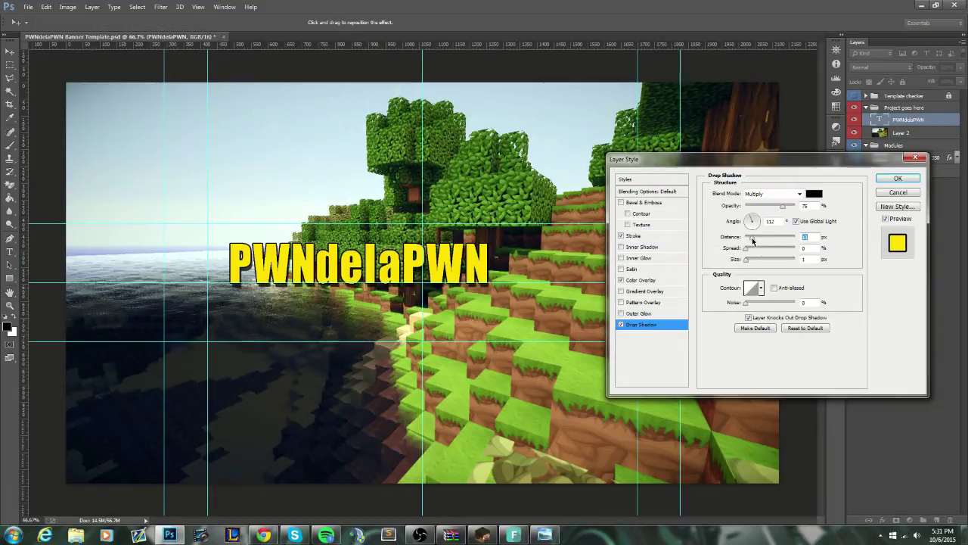
click(753, 249)
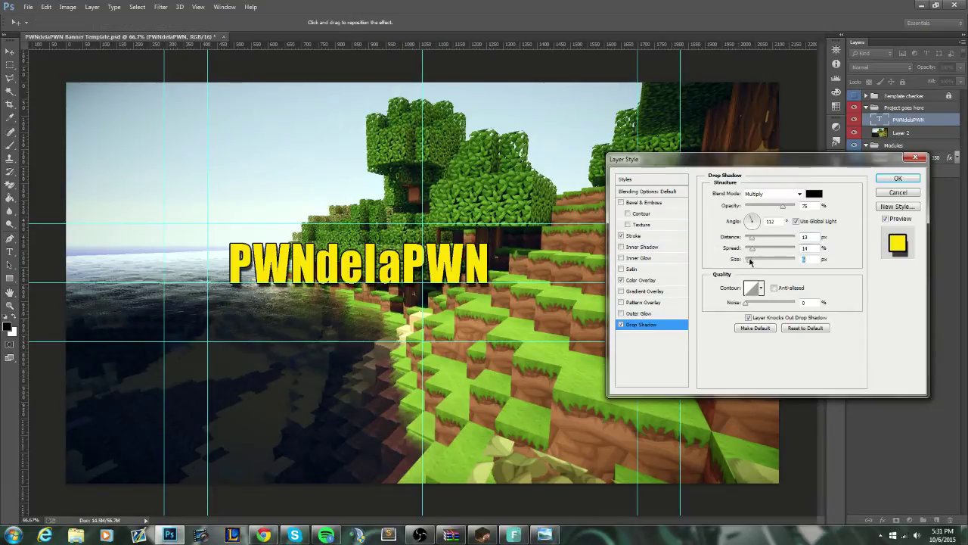
drag(748, 258, 751, 261)
click(896, 178)
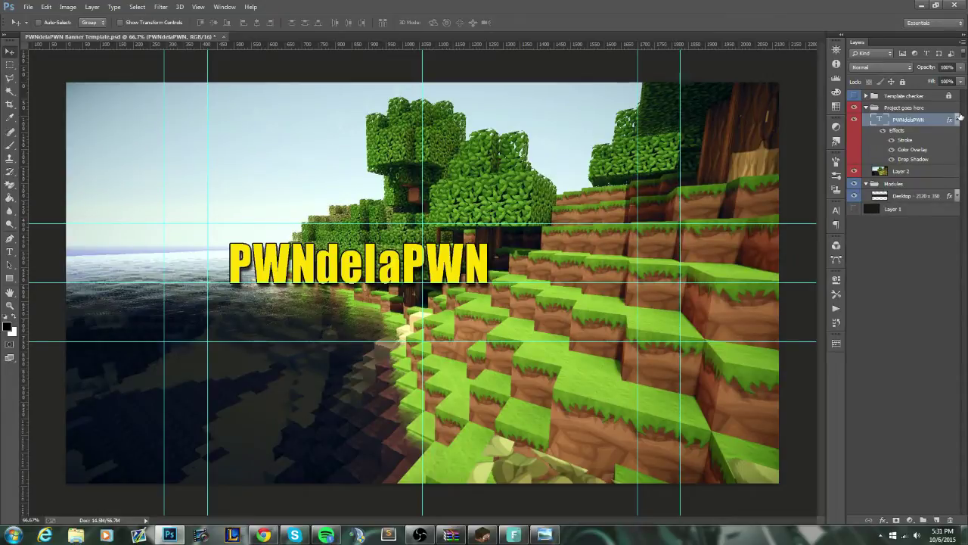
Add a 'Minecraft | gameplay | and More' text line below the title, checking the reference banner.
click(958, 118)
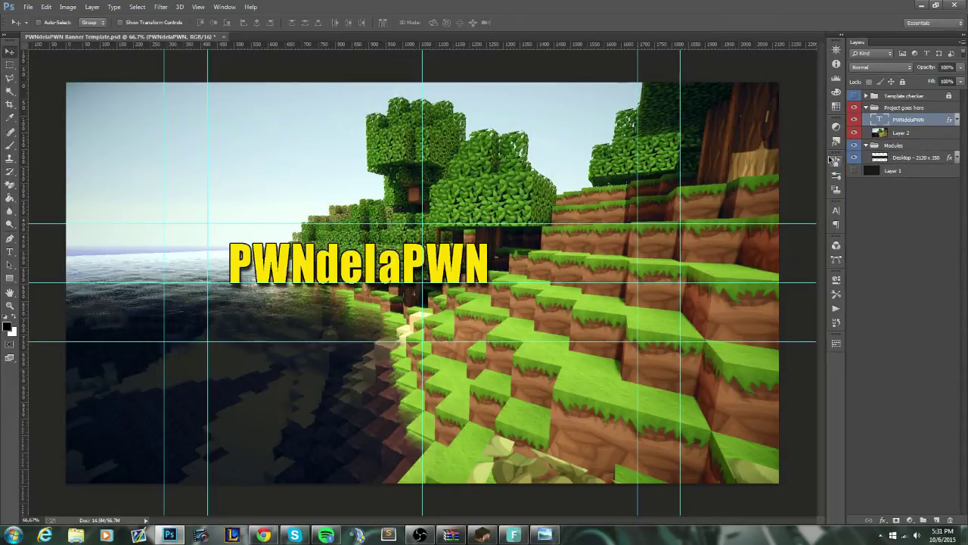
click(545, 535)
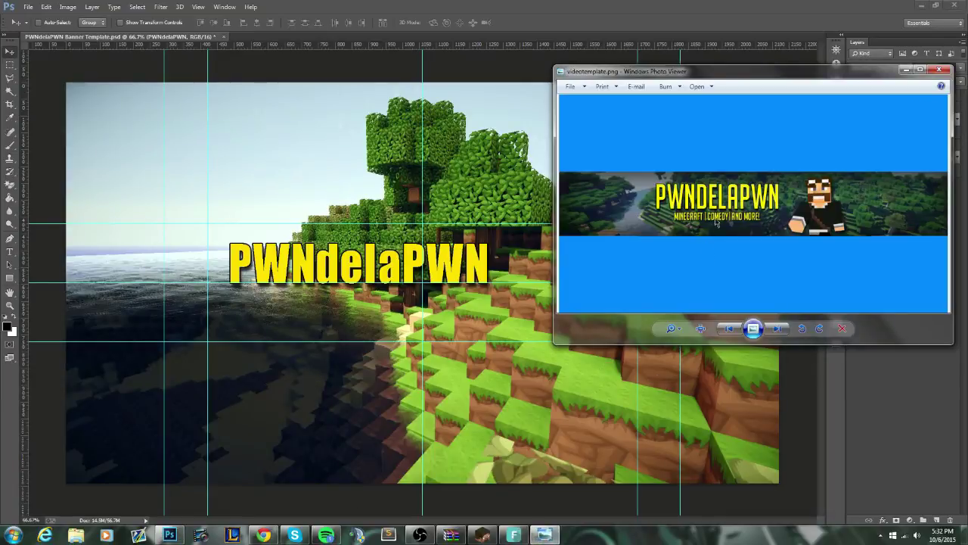
click(887, 411)
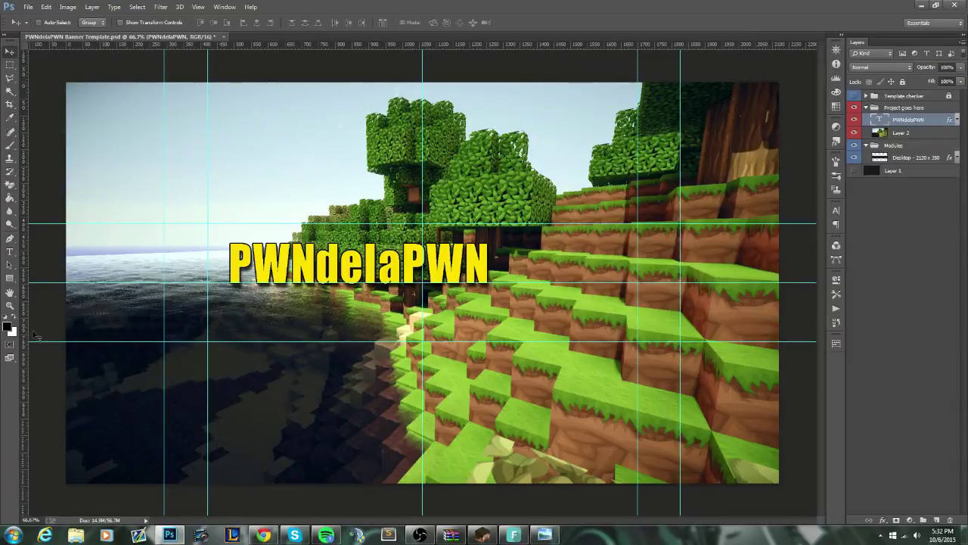
click(10, 252)
click(304, 316)
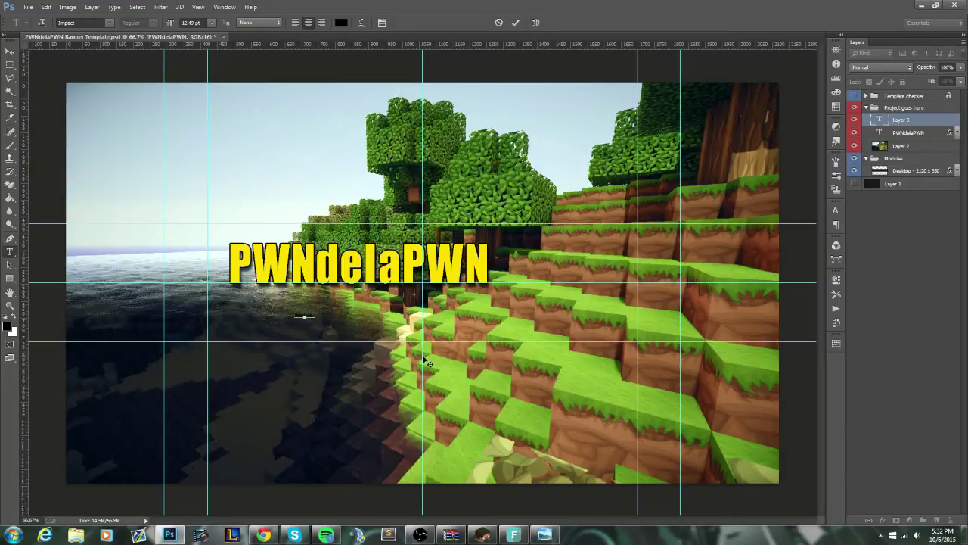
click(544, 535)
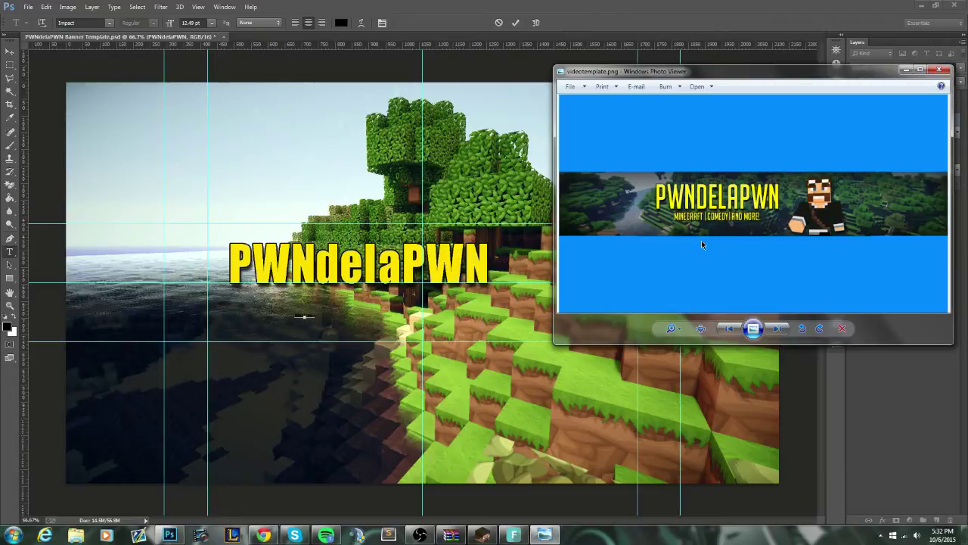
key(alt+Tab)
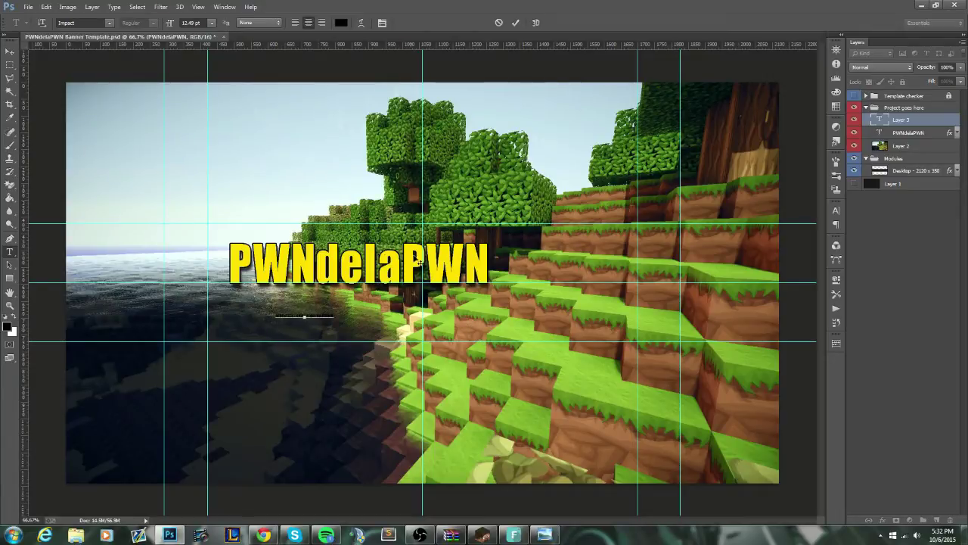
text(Minecraft | gameplay| and More)
key(ctrl+Return)
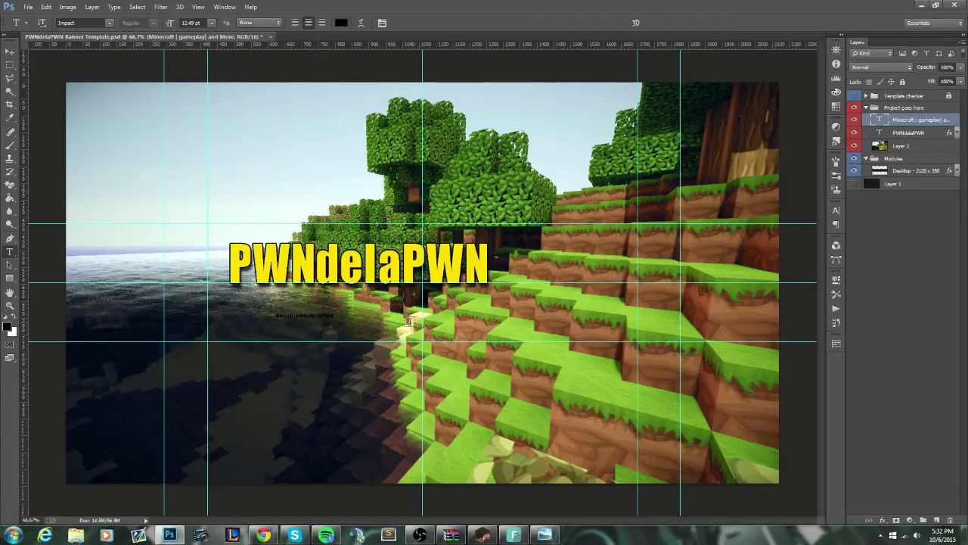
key(ctrl+t)
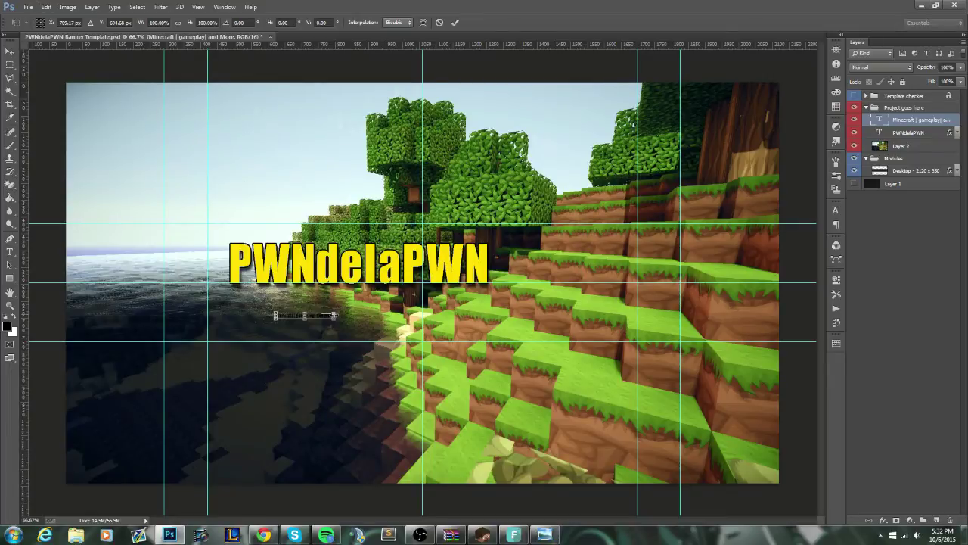
Scale the subtitle up to span most of the title's width and centre it beneath.
drag(335, 311, 467, 278)
drag(435, 318, 429, 301)
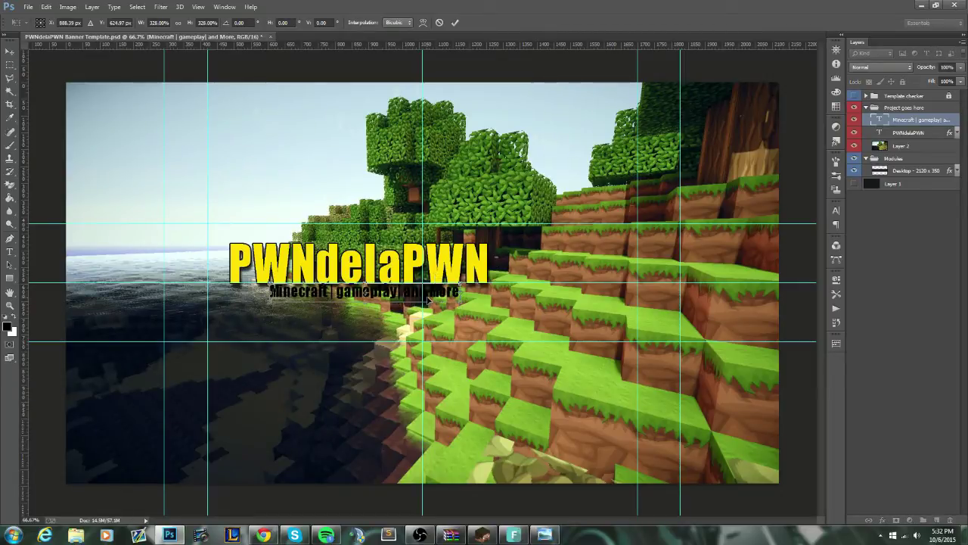
key(Return)
click(9, 53)
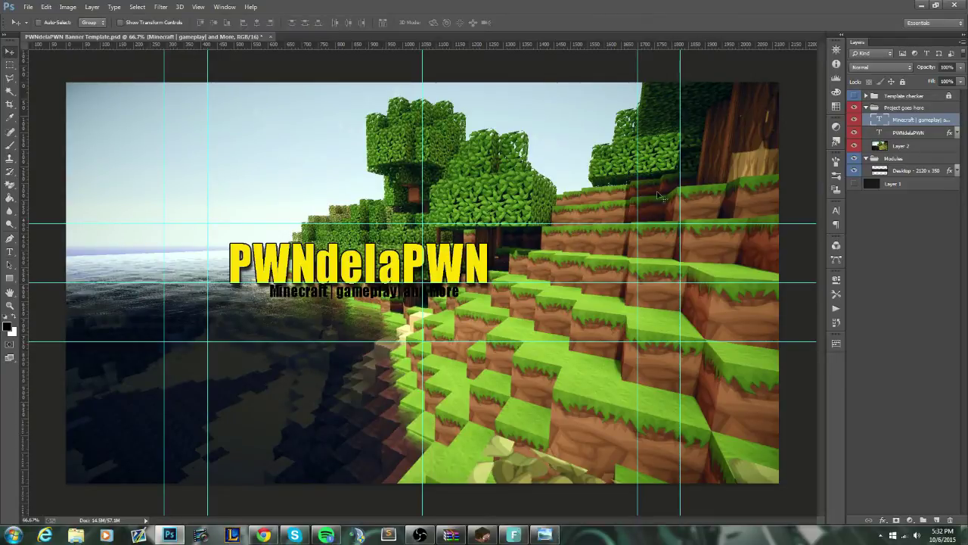
drag(402, 298, 403, 300)
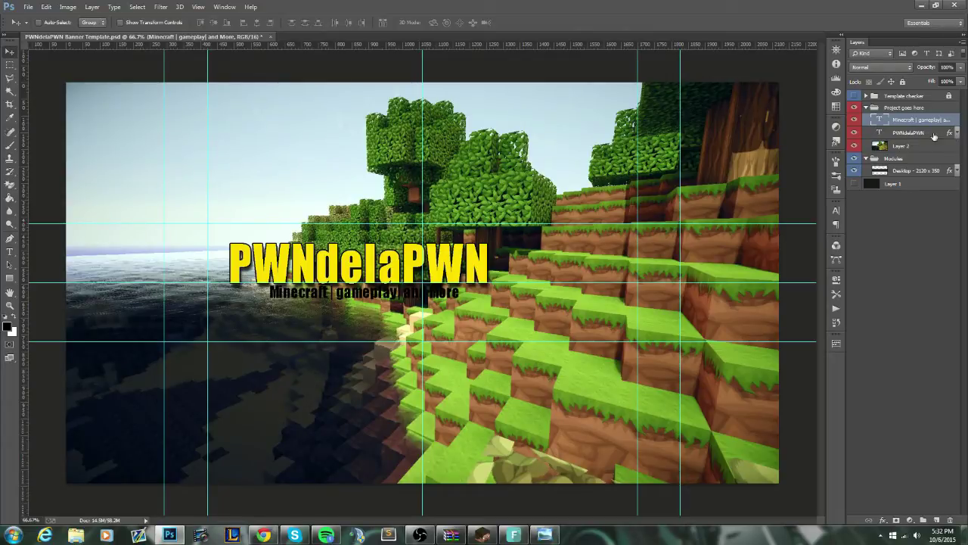
Copy the PWNdelaPWN title's layer style and paste it onto the subtitle layer.
right_click(924, 134)
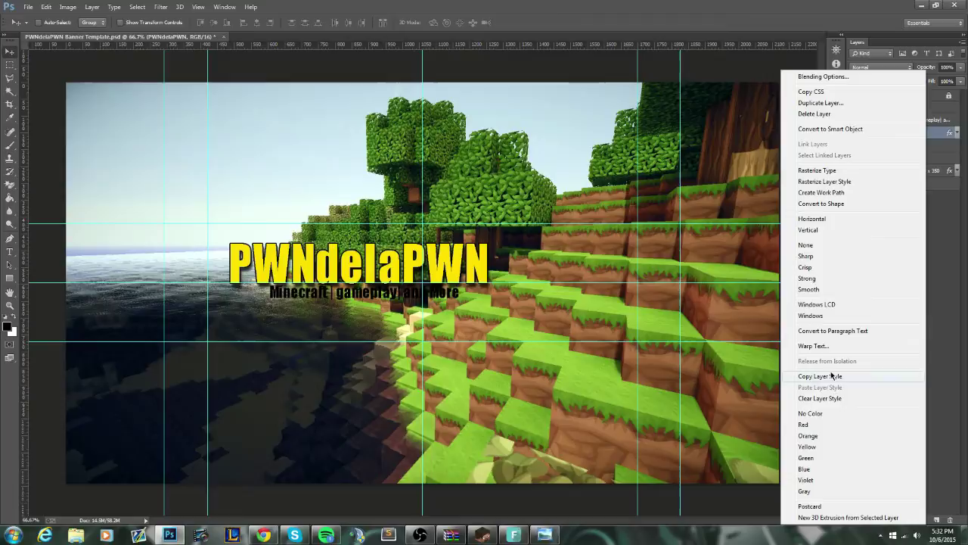
click(834, 376)
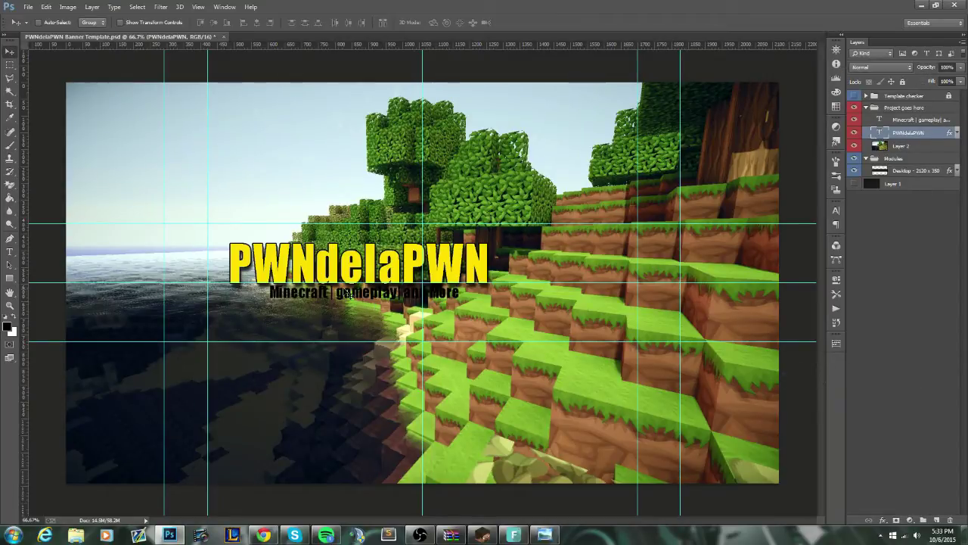
right_click(913, 119)
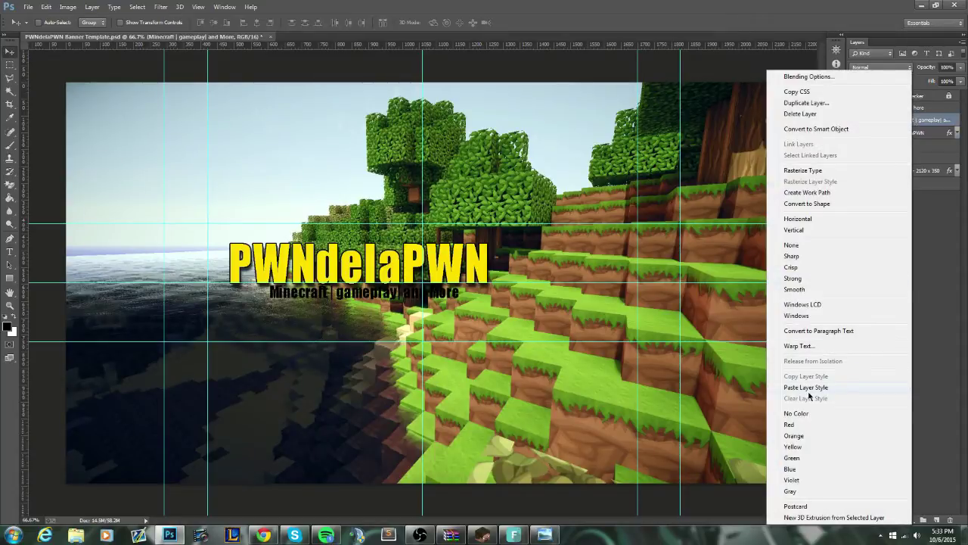
click(807, 389)
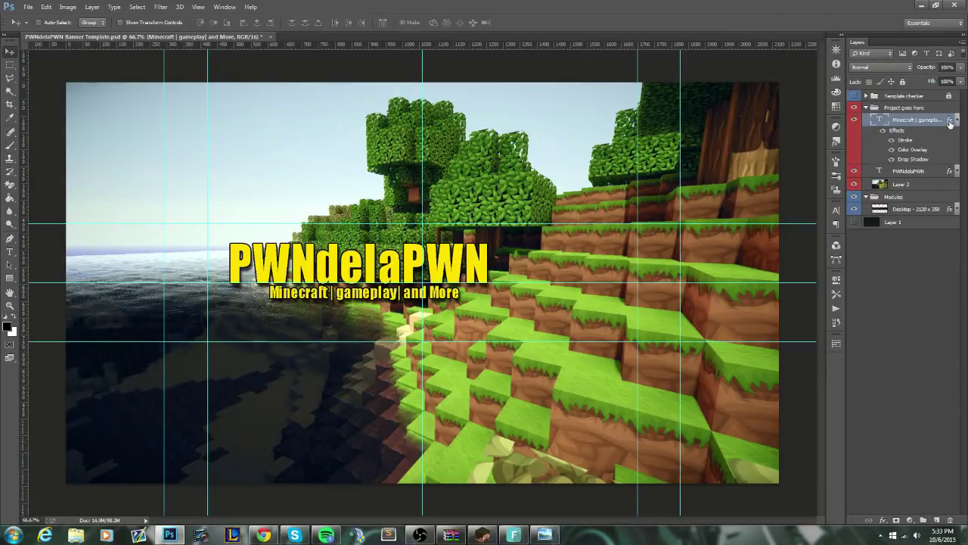
Reduce the subtitle's drop shadow distance to 3.
double_click(950, 121)
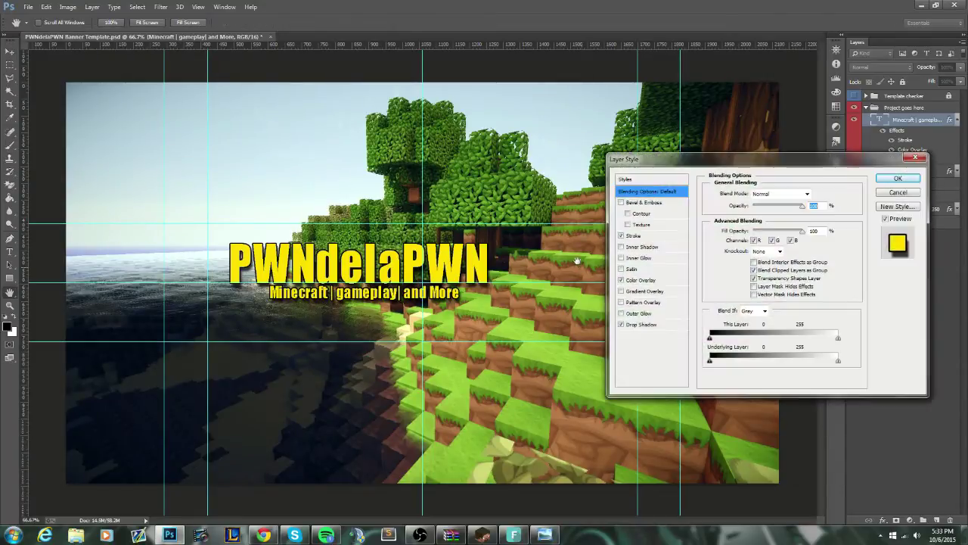
click(643, 324)
drag(752, 238, 749, 238)
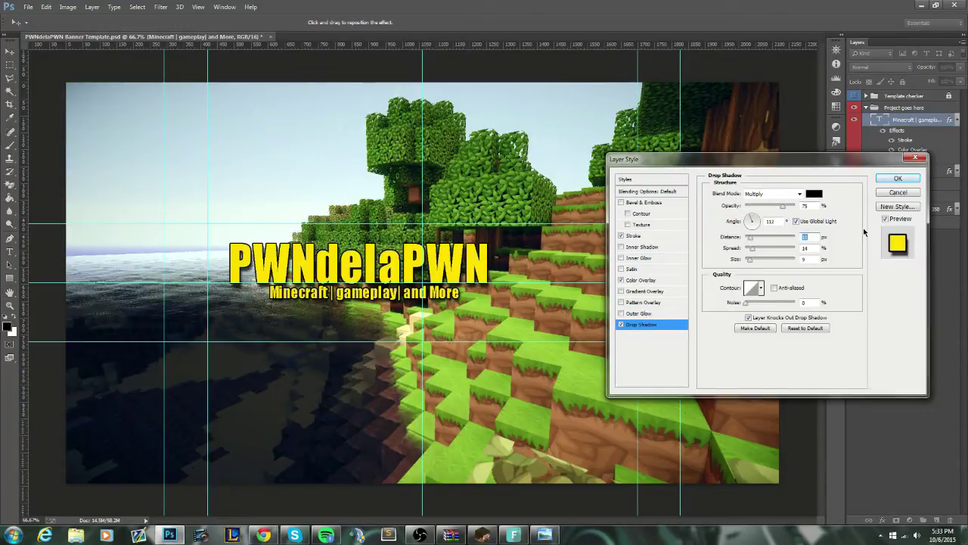
click(899, 178)
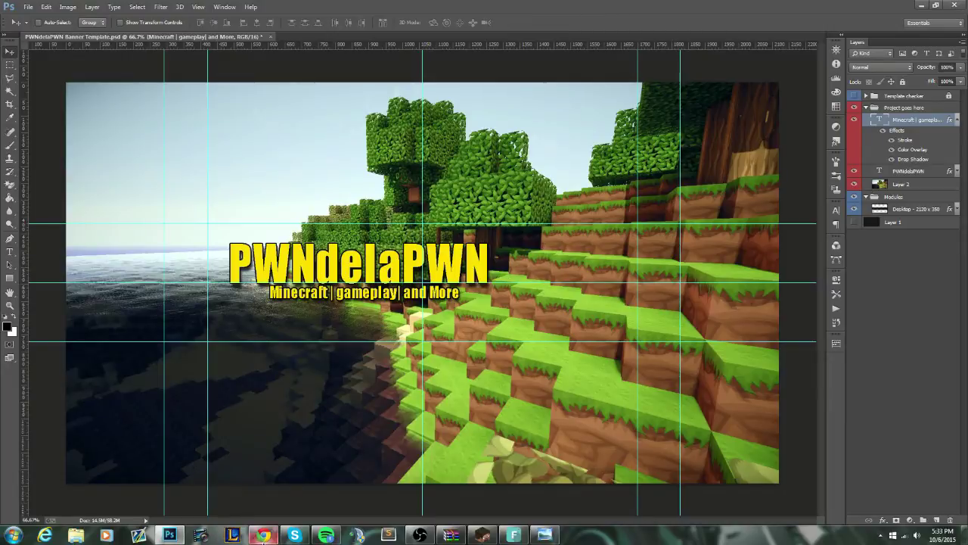
Bring up the Minecraft Skin Viewer forum tab in Chrome and scroll back to the top.
click(264, 535)
click(151, 6)
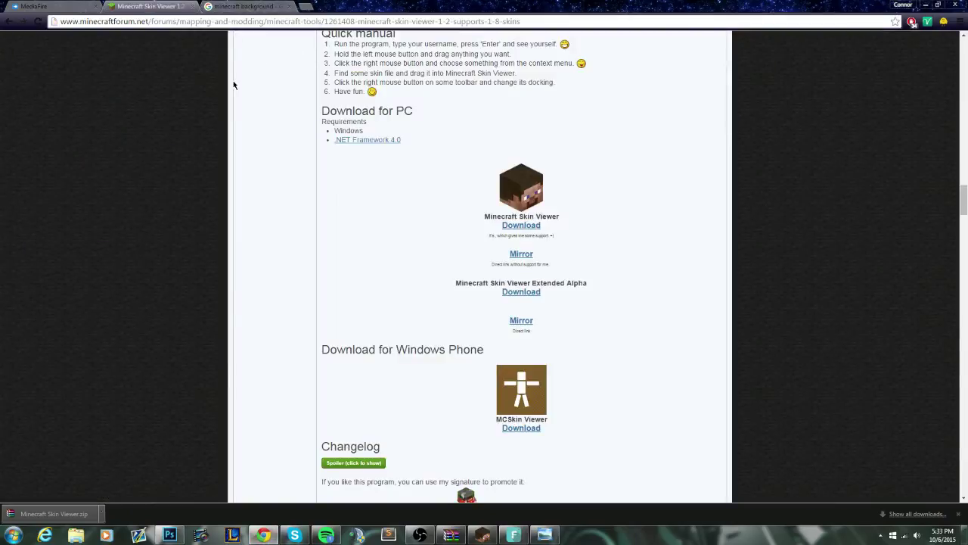
scroll(629, 196, up, 4)
scroll(629, 195, up, 3)
drag(963, 180, 964, 69)
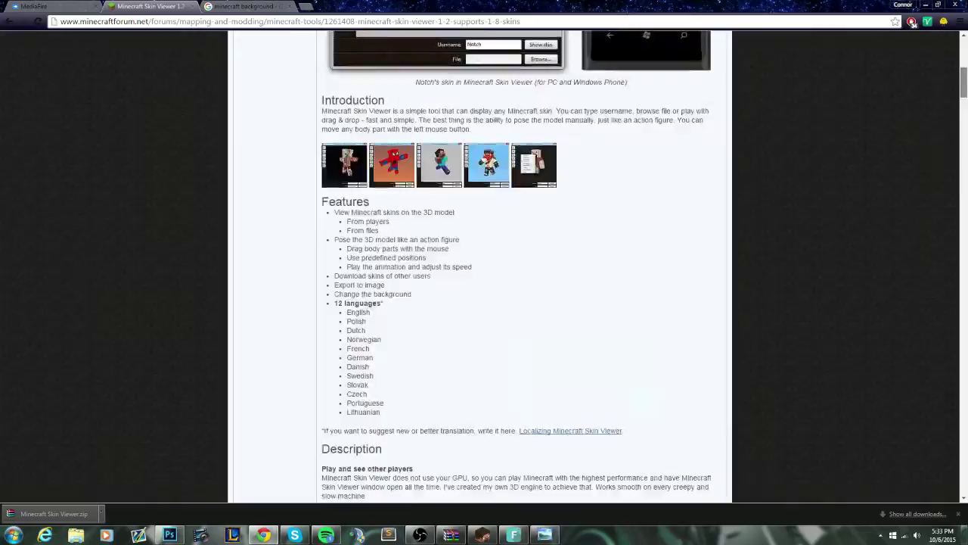
scroll(484, 266, up, 2)
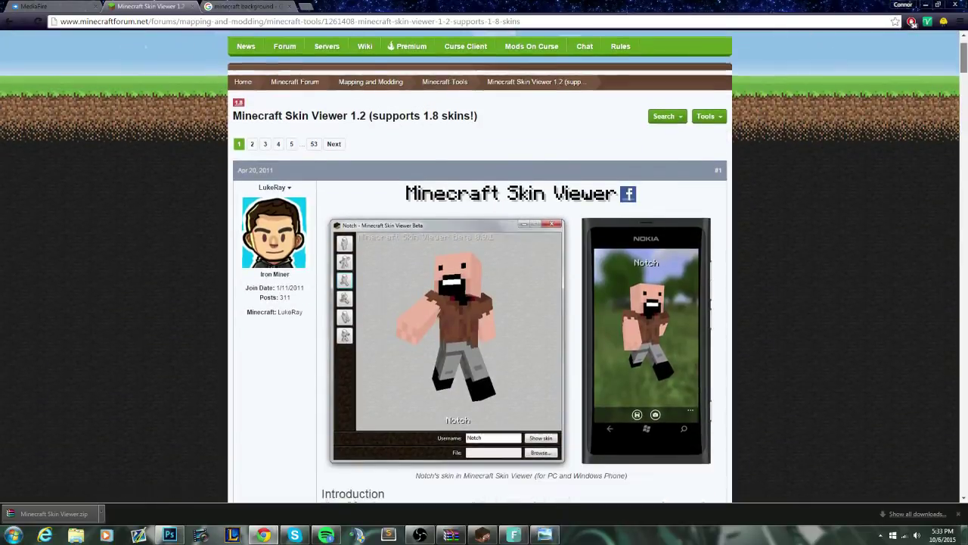
drag(964, 66, 962, 209)
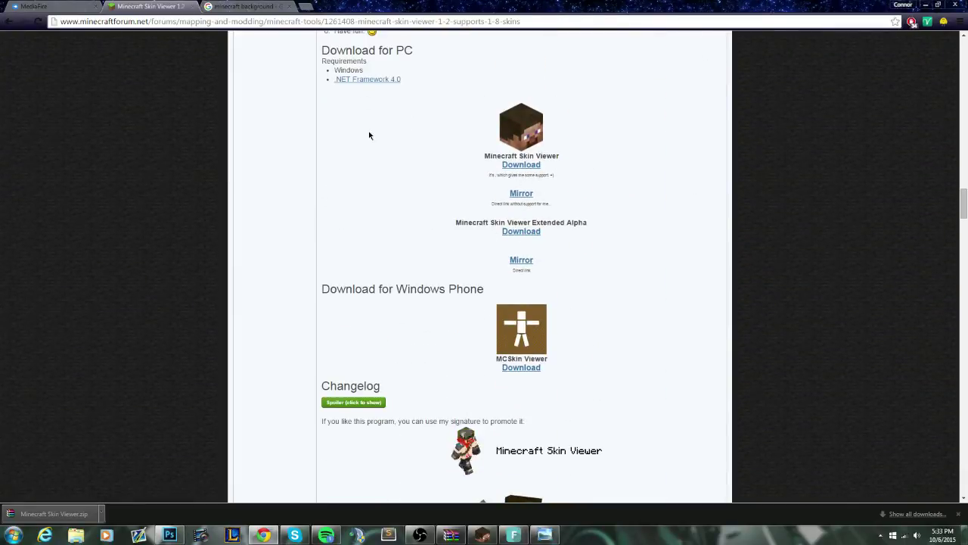
scroll(513, 330, up, 1)
scroll(499, 320, up, 1)
scroll(470, 318, up, 1)
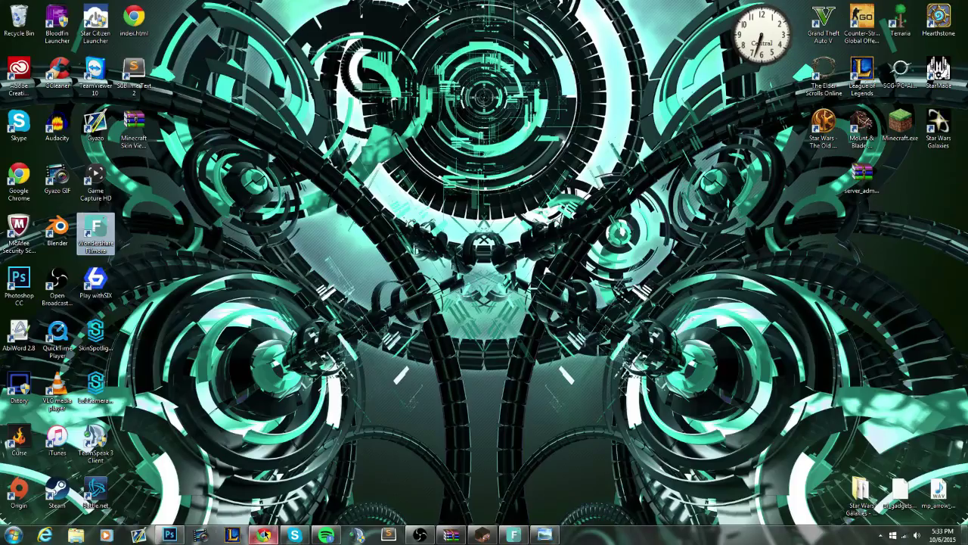
Restore the Chrome window over the desktop and drag out the downloaded zip.
click(263, 535)
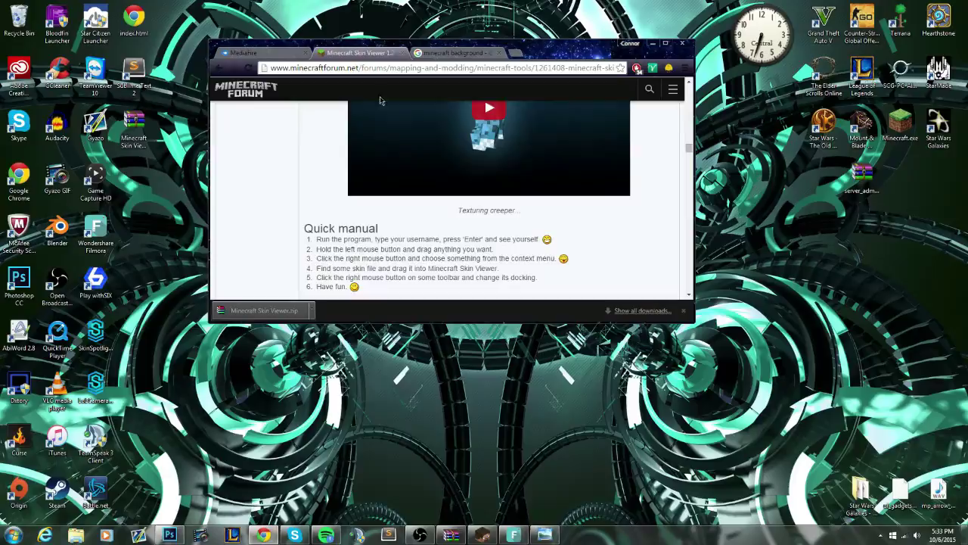
drag(563, 46, 641, 31)
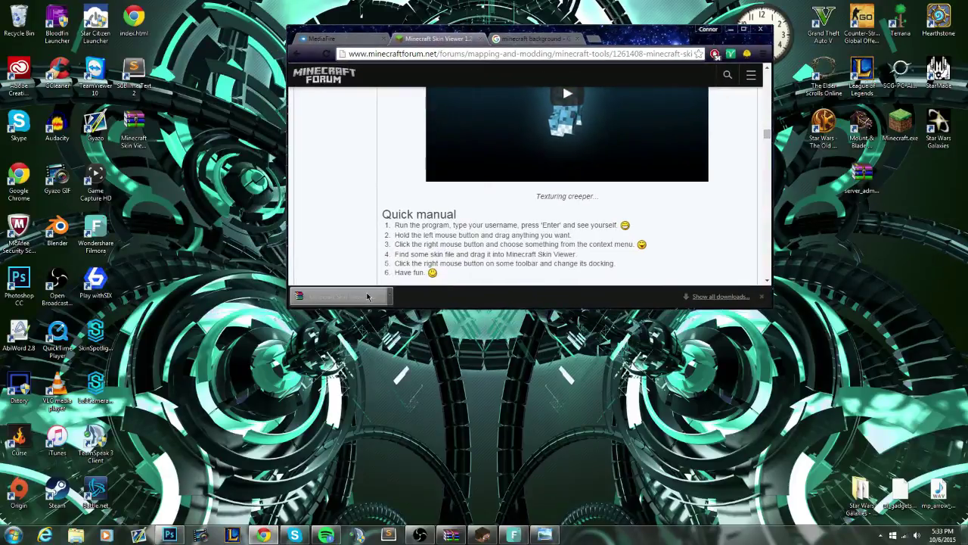
drag(368, 296, 328, 280)
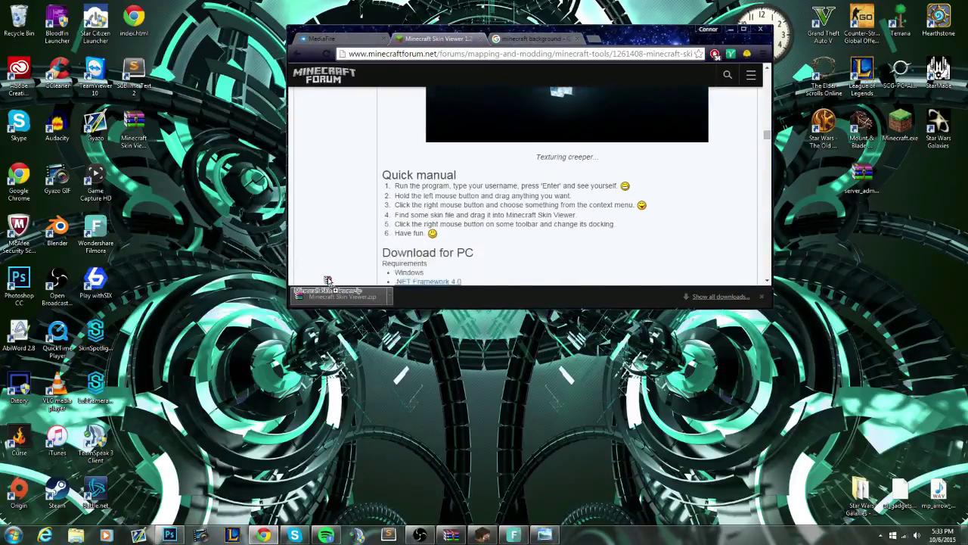
Open Minecraft Skin Viewer.zip in WinRAR to check its single application file, then close WinRAR.
mouse_move(328, 280)
mouse_down()
mouse_move(454, 536)
mouse_move(88, 125)
mouse_up()
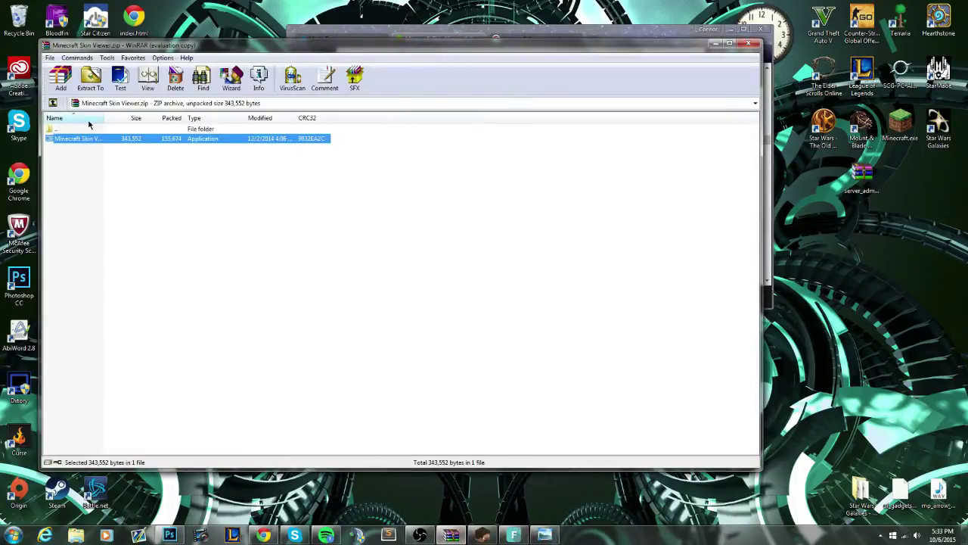
click(746, 43)
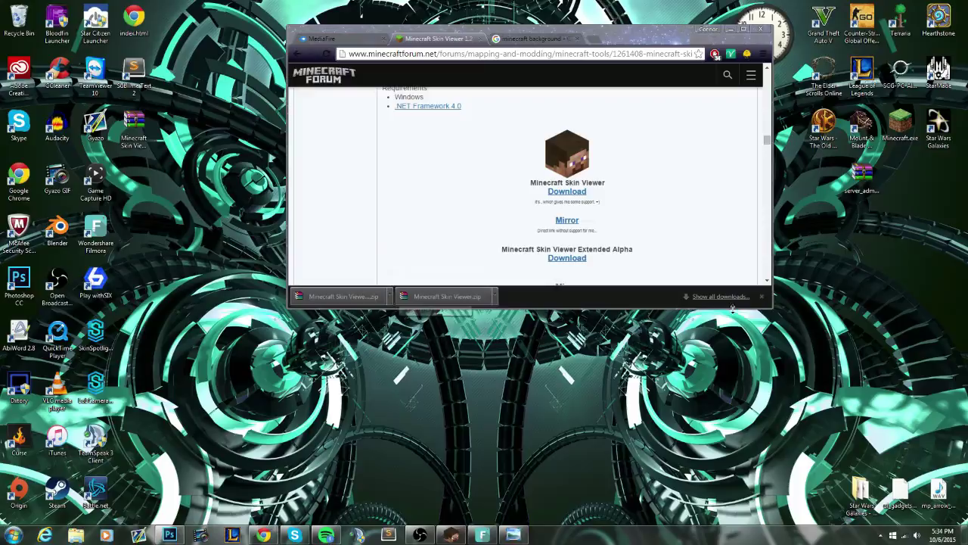
Dismiss Chrome's download bar, launch Minecraft Skin Viewer, and set its background to Light stone.
click(761, 296)
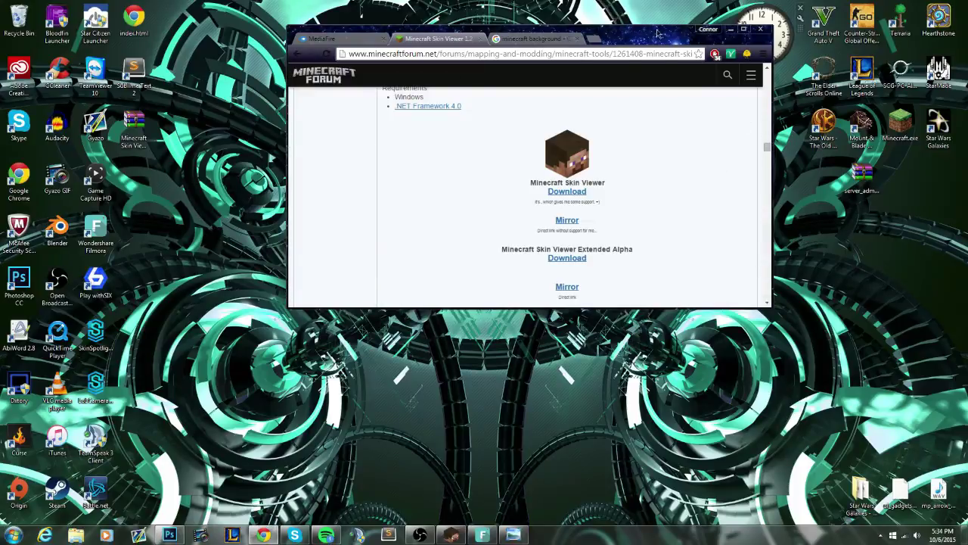
drag(644, 36, 625, 4)
click(452, 535)
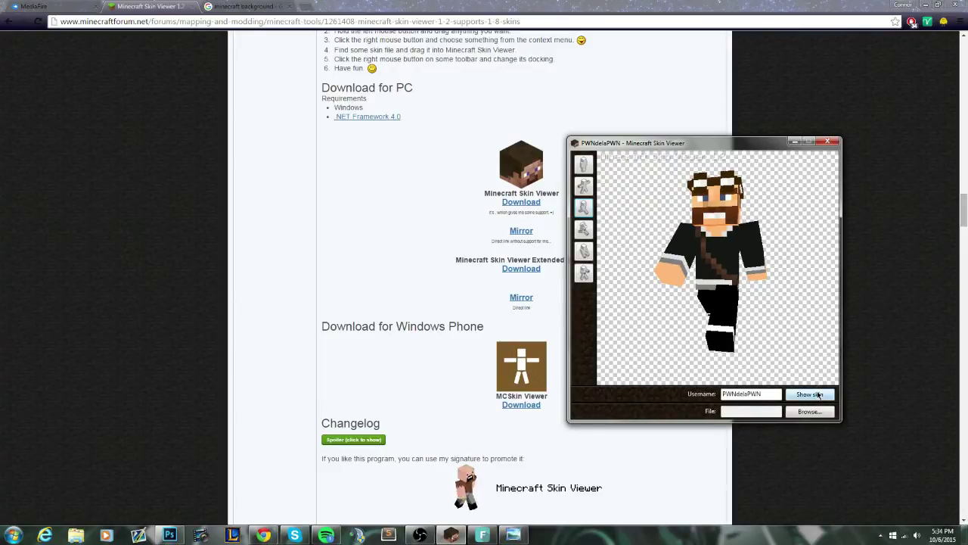
right_click(772, 255)
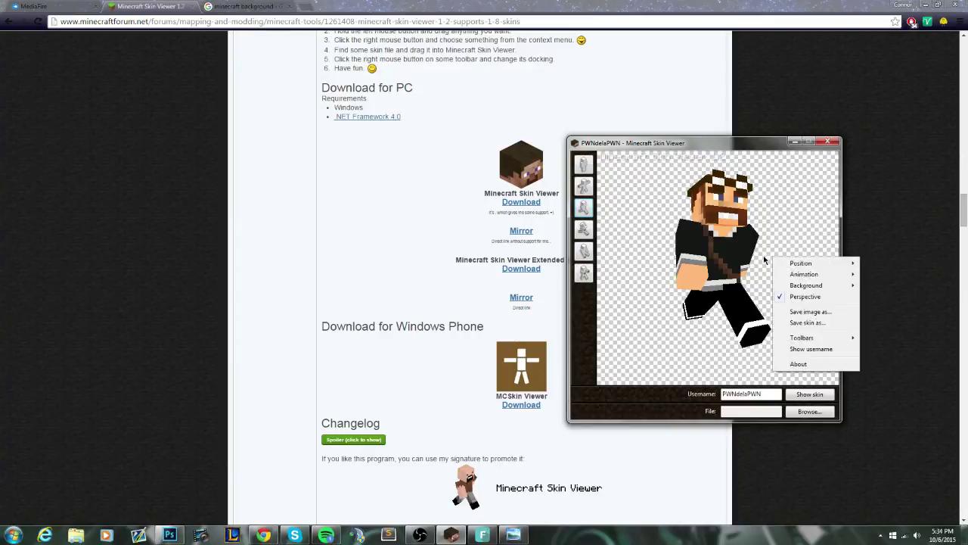
right_click(732, 226)
mouse_move(766, 254)
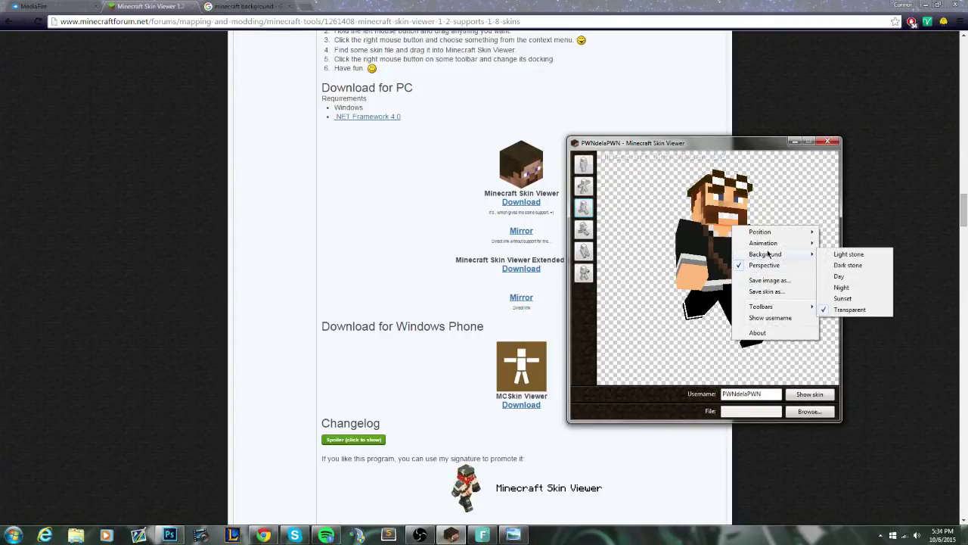
click(854, 257)
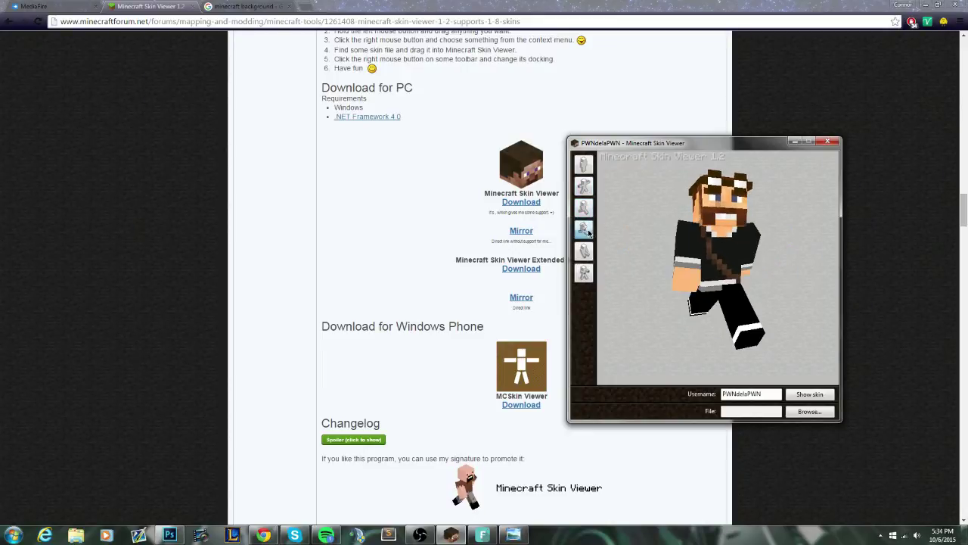
Switch the Skin Viewer background to Transparent and minimize the viewer.
right_click(783, 249)
mouse_move(815, 278)
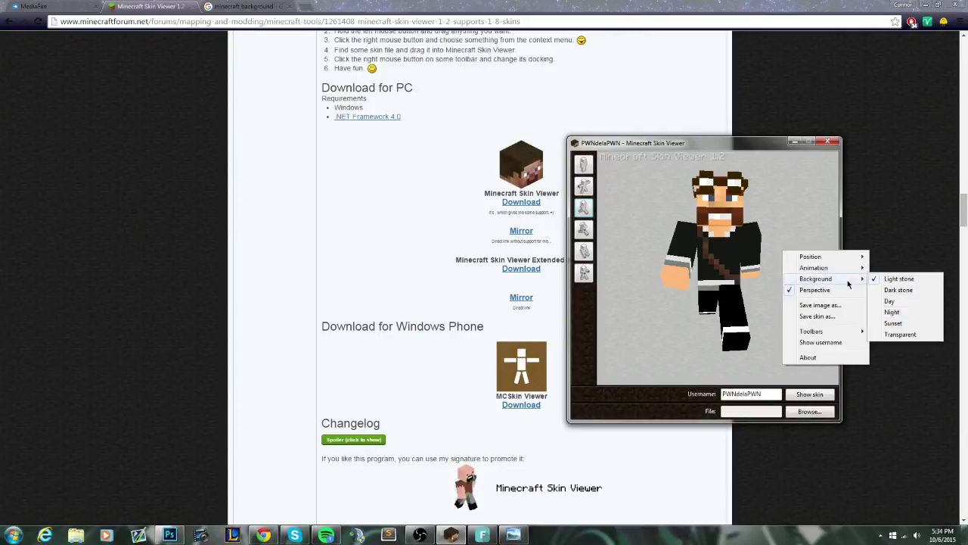
click(906, 339)
right_click(760, 240)
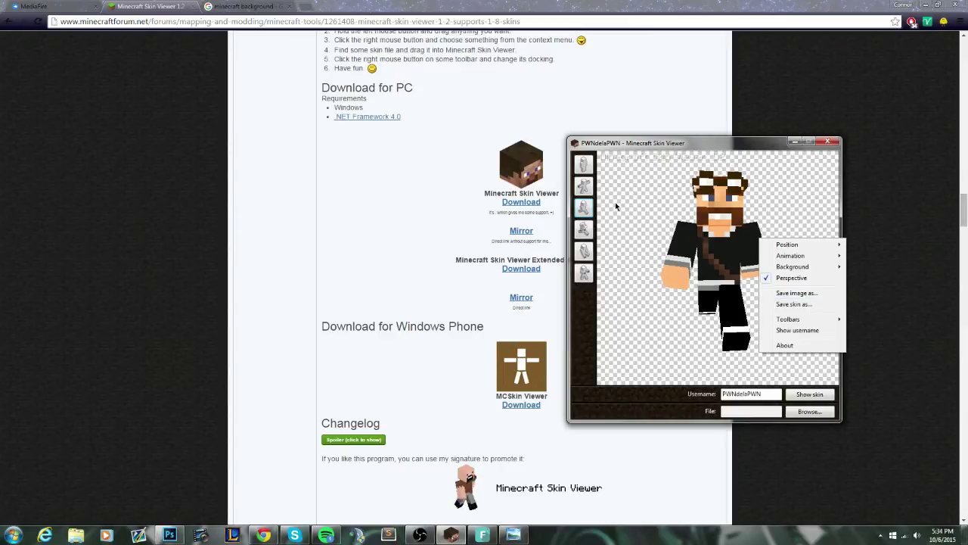
click(699, 250)
click(233, 534)
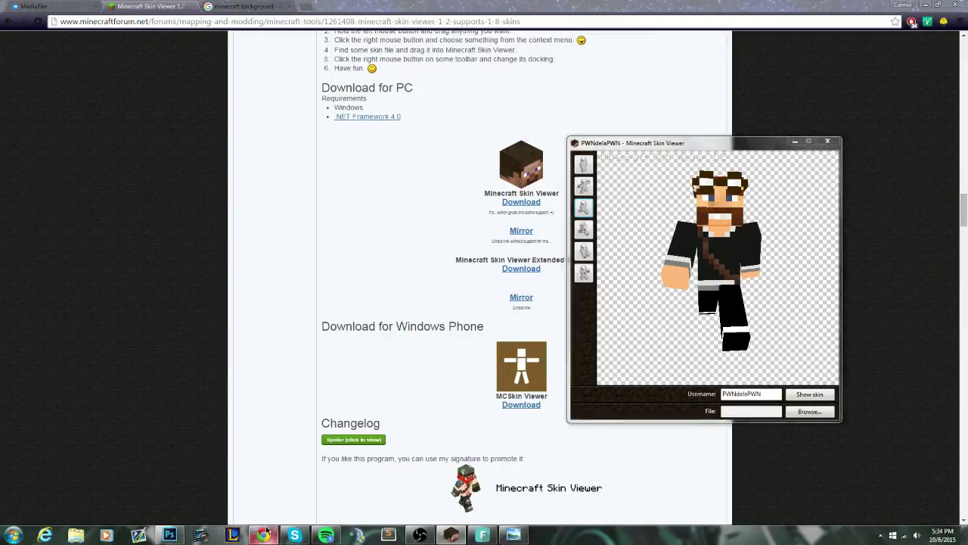
Drag the PWNdelaPWN skin render from the Pictures library onto the banner and shift it right.
click(171, 533)
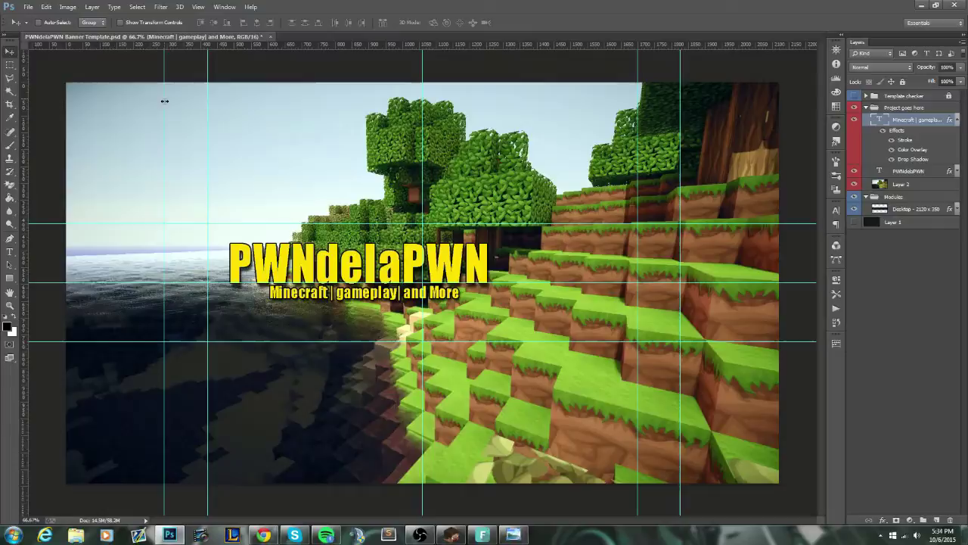
click(78, 536)
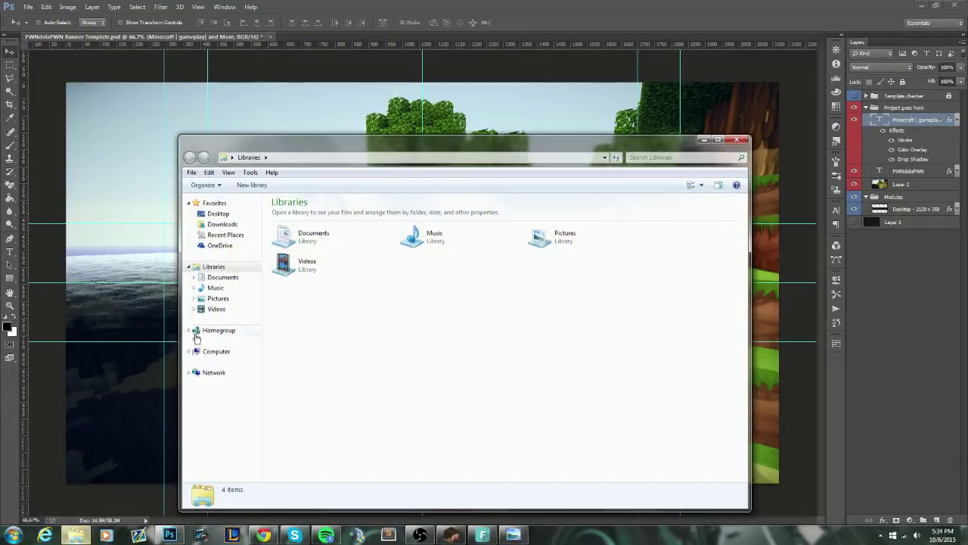
click(220, 299)
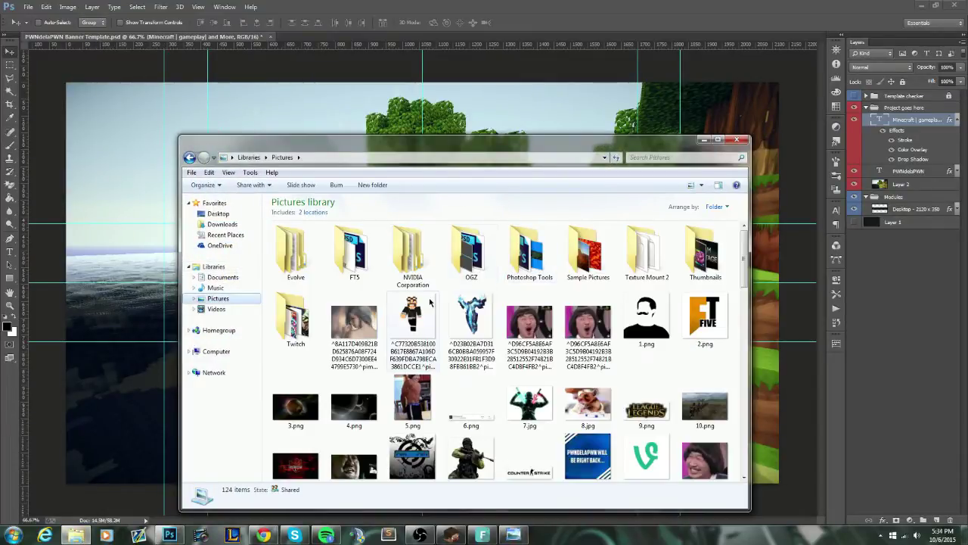
mouse_move(427, 315)
mouse_down()
mouse_move(382, 118)
mouse_move(415, 167)
mouse_up()
drag(442, 239, 571, 274)
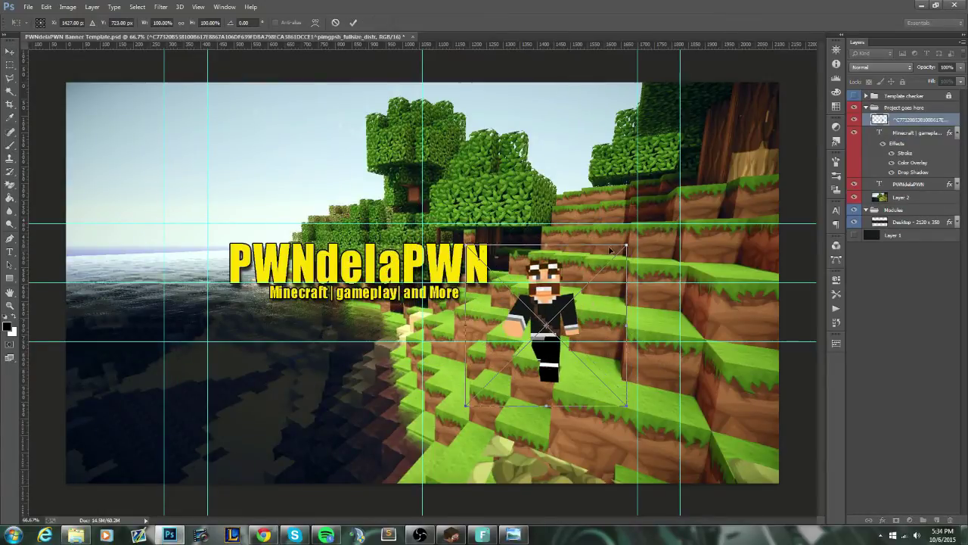
Scale up the skin render and settle it right of the title on the grass blocks.
mouse_move(631, 241)
mouse_down()
mouse_move(605, 161)
mouse_move(732, 138)
mouse_up()
drag(595, 233, 558, 301)
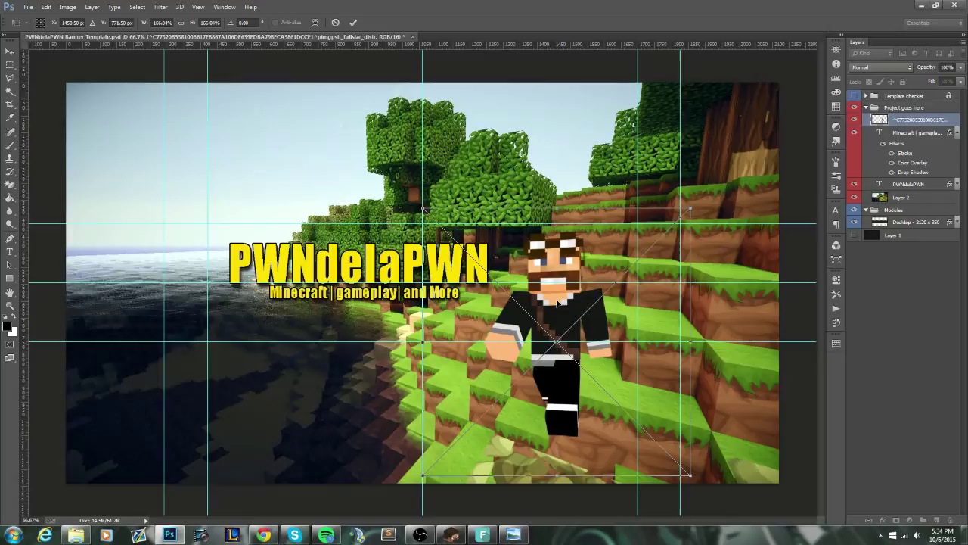
key(Return)
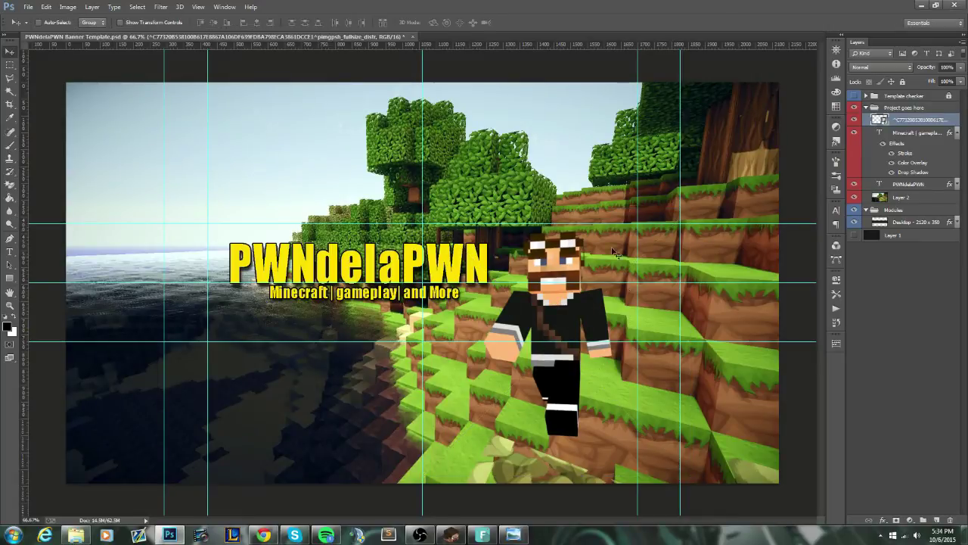
mouse_move(560, 304)
mouse_down()
mouse_move(643, 297)
mouse_move(585, 296)
mouse_move(599, 329)
mouse_move(579, 320)
mouse_up()
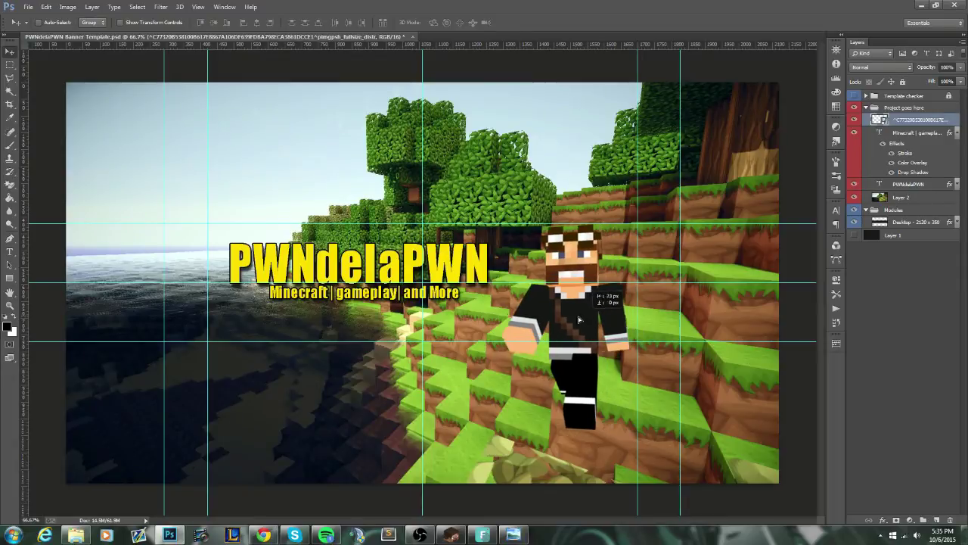
drag(579, 320, 578, 305)
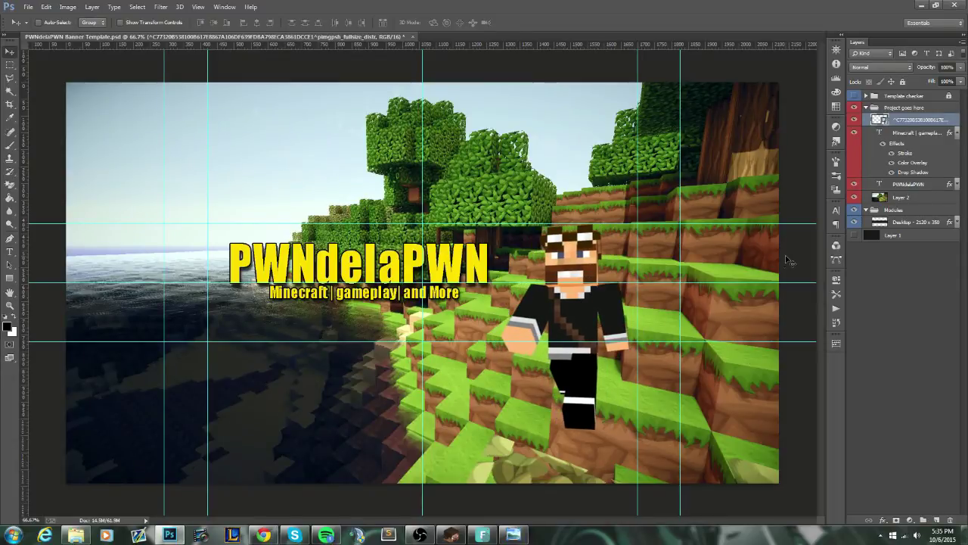
Add a Drop Shadow with a slightly reduced distance to the skin character layer.
click(957, 134)
double_click(955, 127)
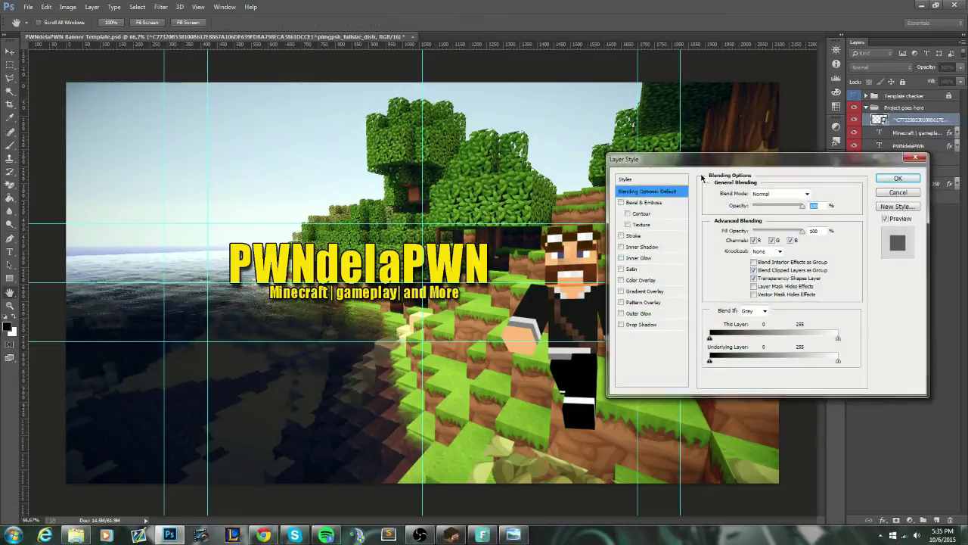
drag(706, 159, 775, 191)
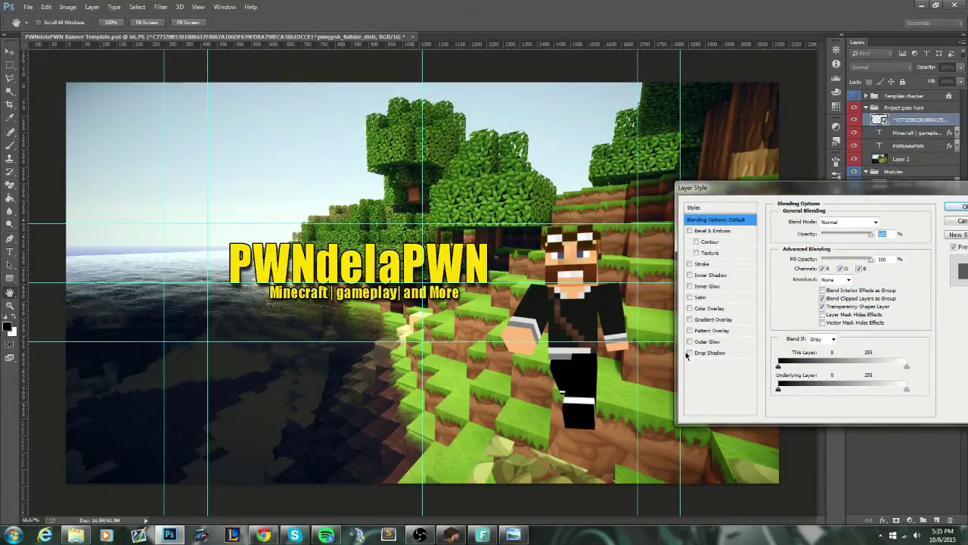
click(711, 352)
mouse_move(839, 266)
mouse_down()
mouse_move(819, 267)
mouse_move(822, 286)
mouse_move(823, 268)
mouse_up()
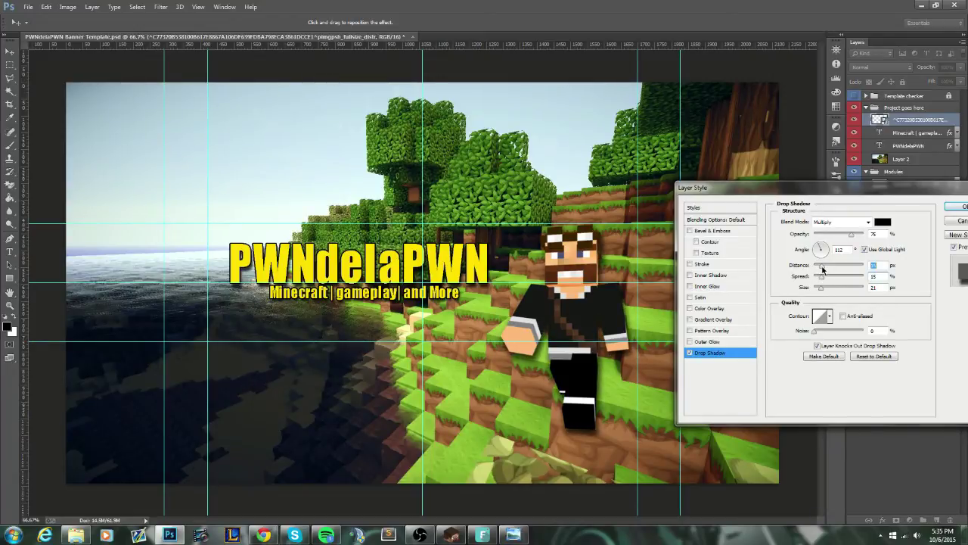
drag(810, 189, 744, 189)
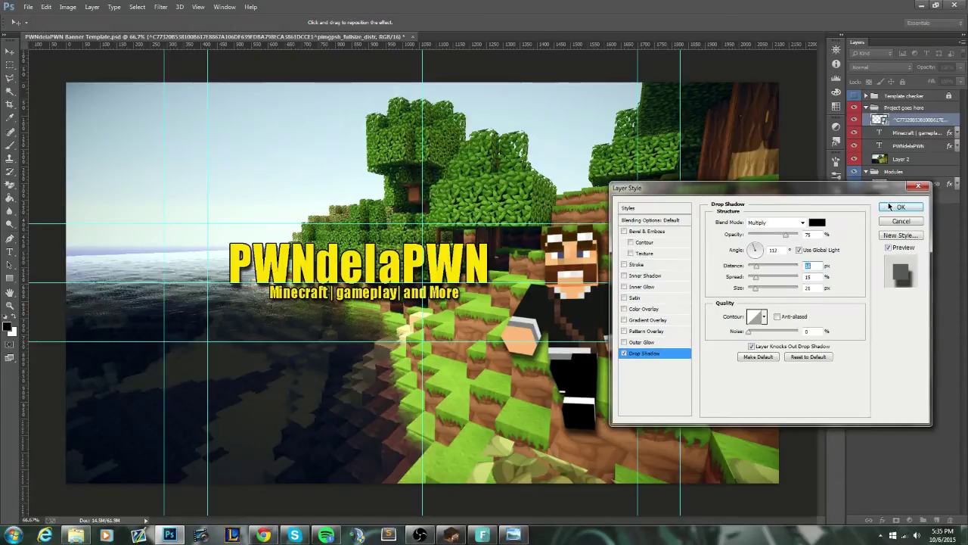
click(893, 208)
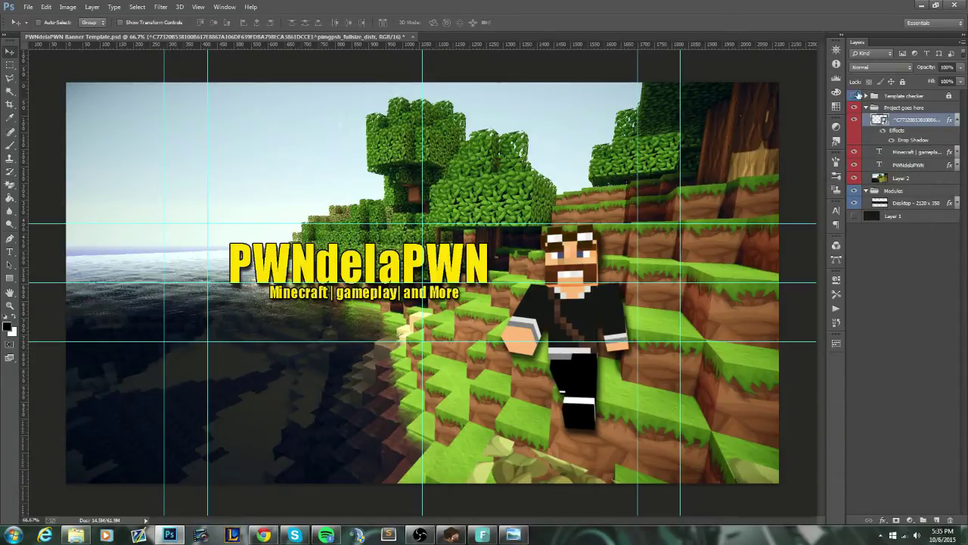
Turn on the Template checker overlay and add a new Layer 3 just above Layer 2.
click(855, 96)
click(853, 109)
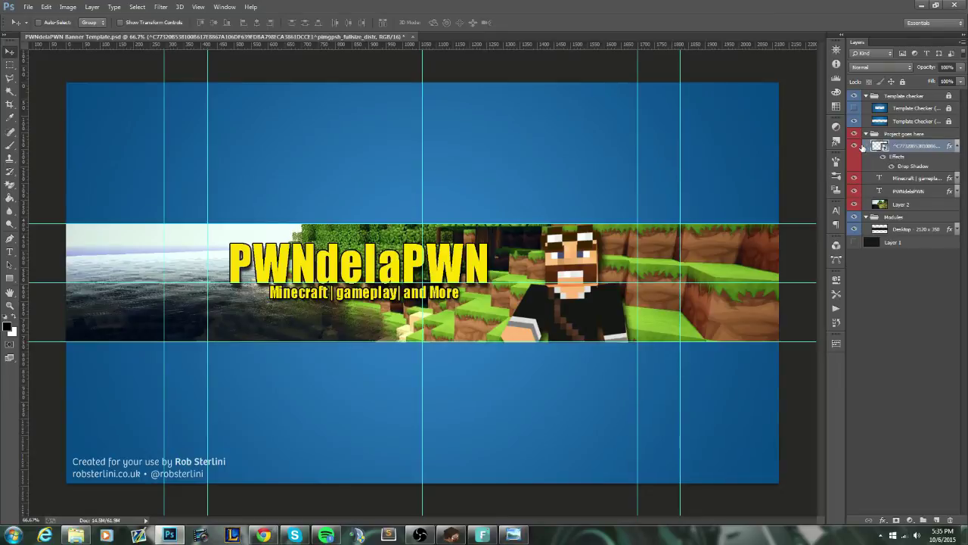
click(855, 96)
click(854, 96)
click(937, 520)
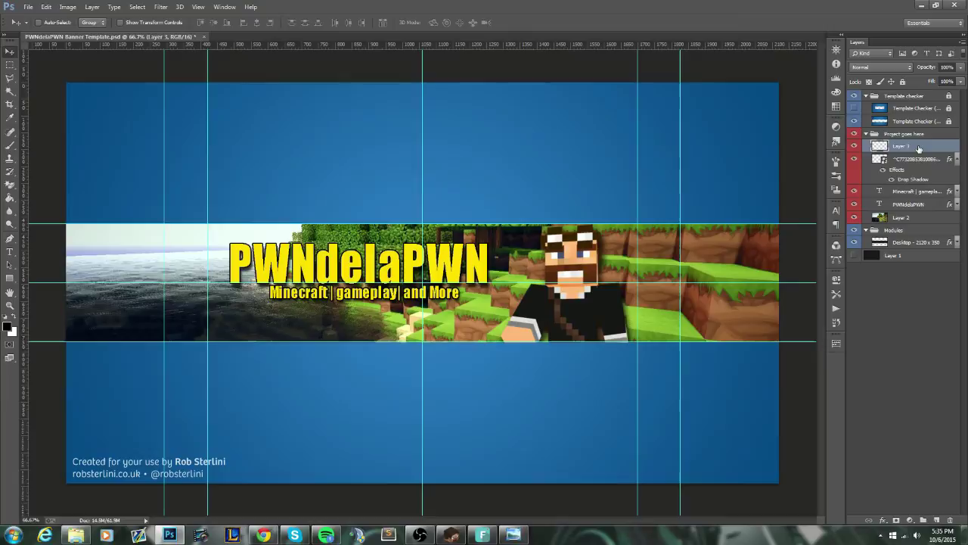
drag(917, 179, 926, 212)
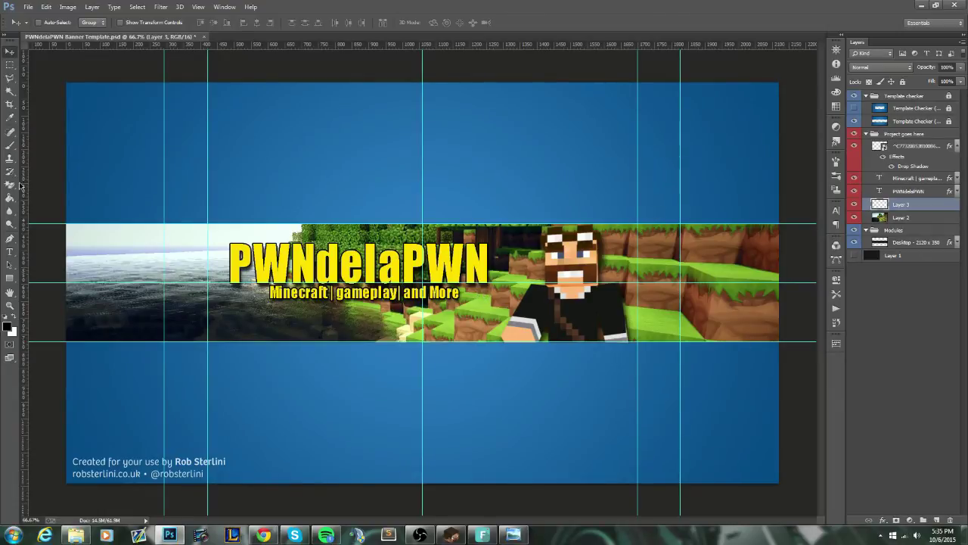
Paint black 800 px soft-brush fades along the banner's top and bottom edges.
click(8, 146)
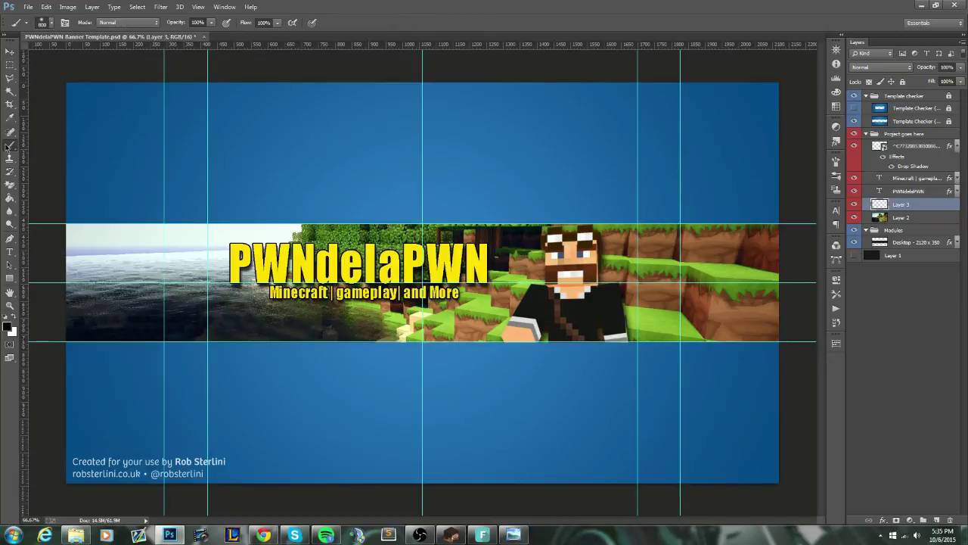
click(52, 25)
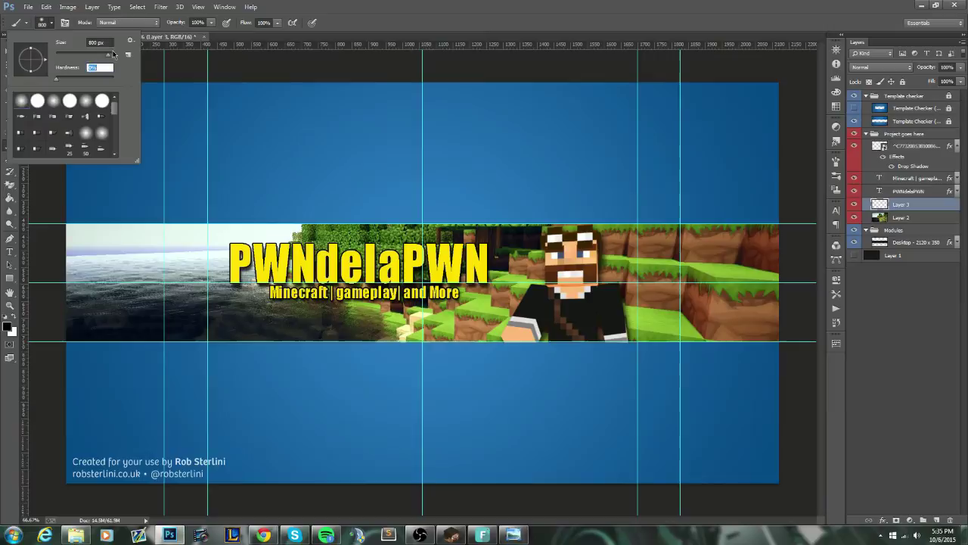
key(Return)
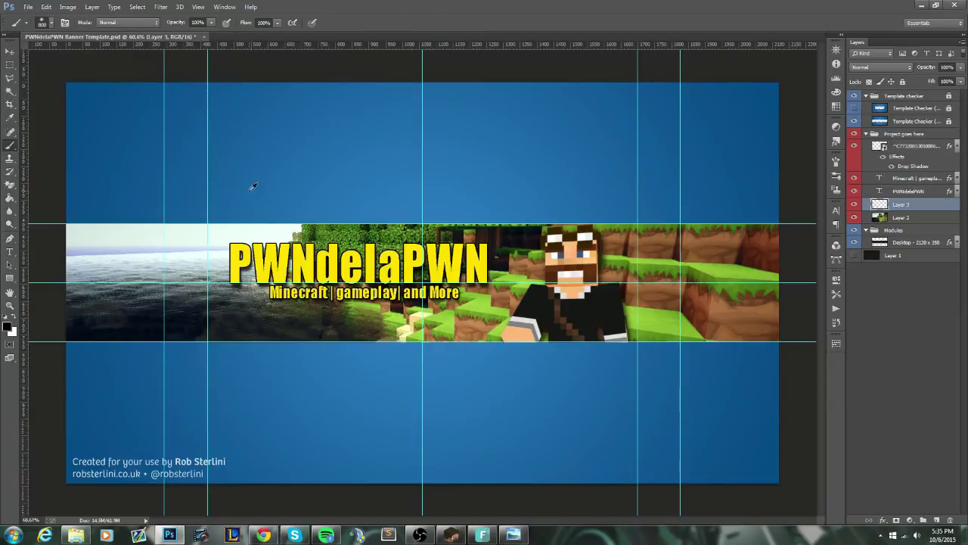
scroll(254, 187, down, 1)
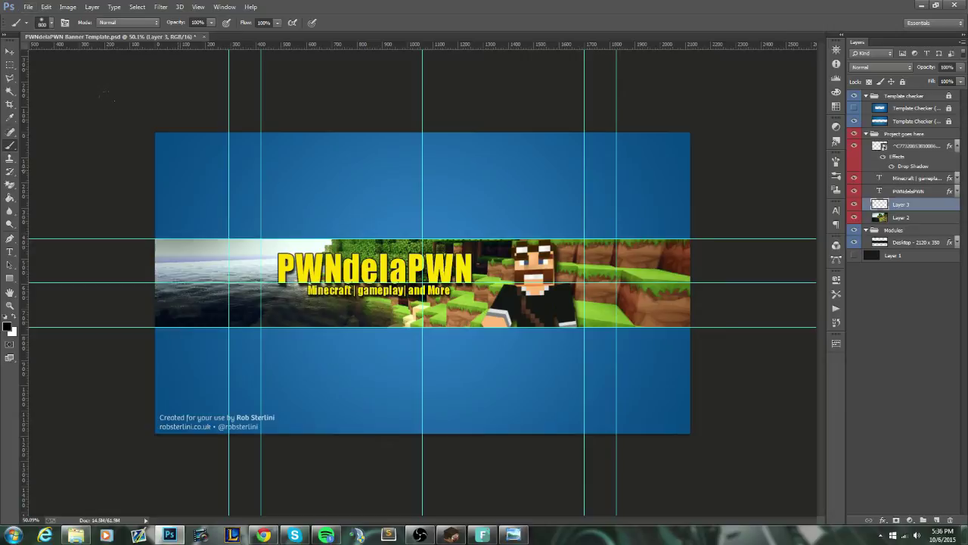
drag(101, 95, 634, 89)
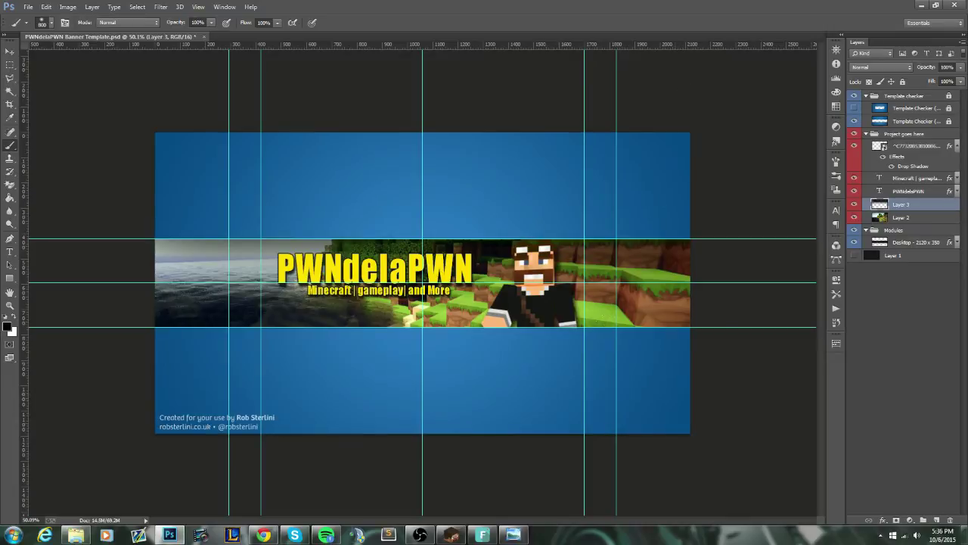
drag(719, 476, 159, 477)
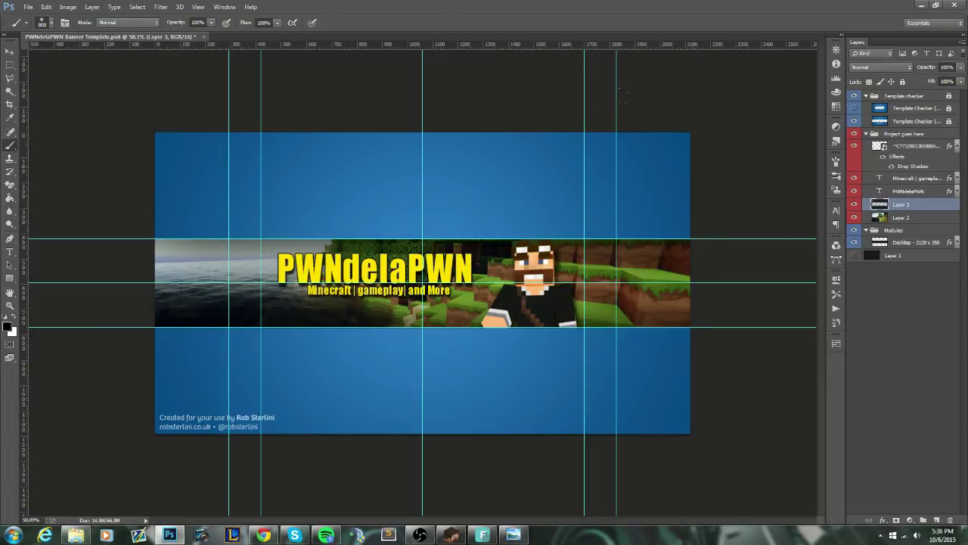
drag(619, 94, 104, 92)
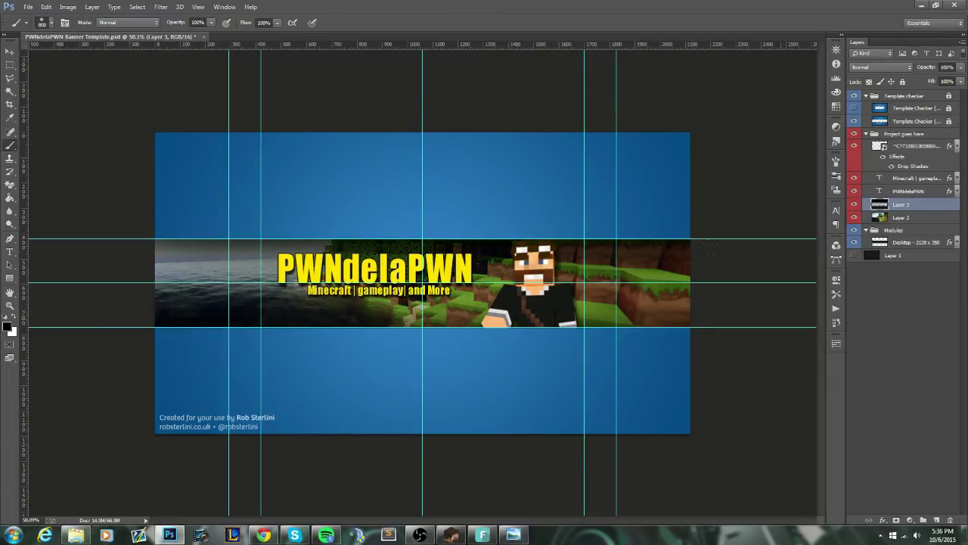
Select Layer 2 and soften the landscape with the Blur tool at 50% strength.
scroll(472, 292, up, 3)
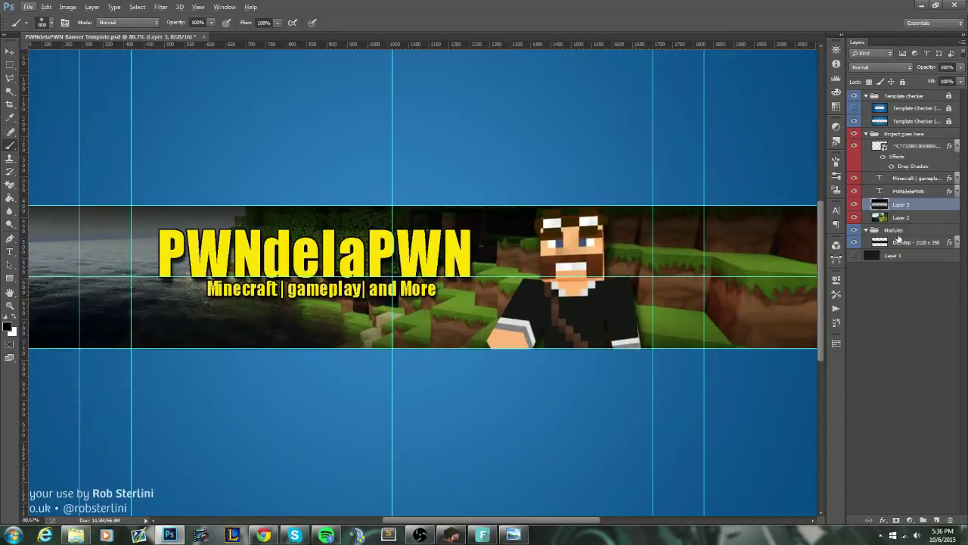
click(918, 218)
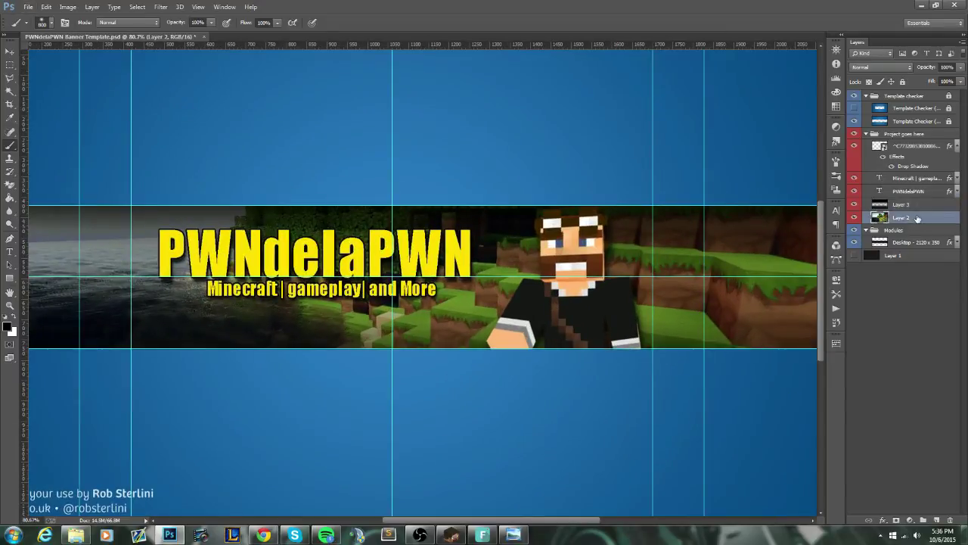
click(9, 212)
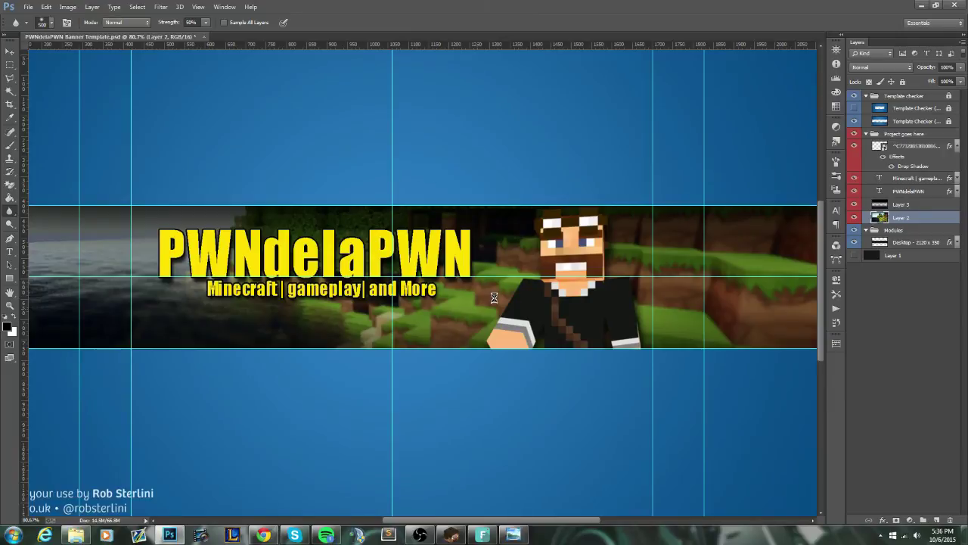
scroll(101, 76, down, 2)
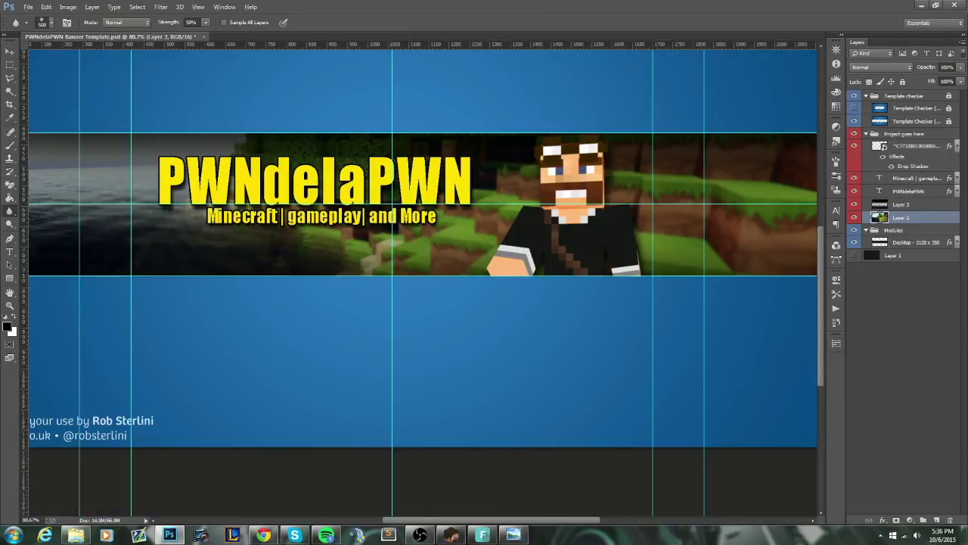
scroll(420, 283, down, 3)
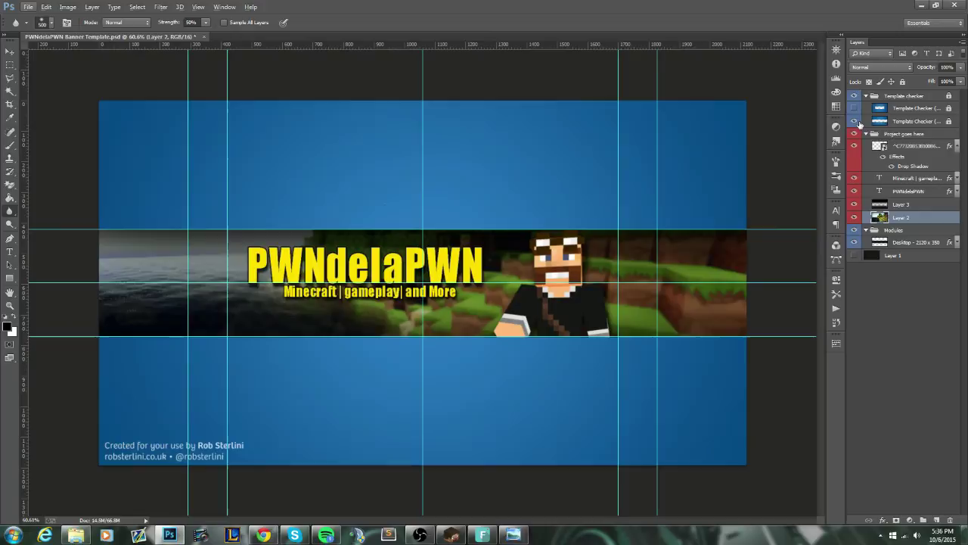
Hide the Template Checker overlay, select the Move tool, and open videotemplate.png for comparison.
click(856, 121)
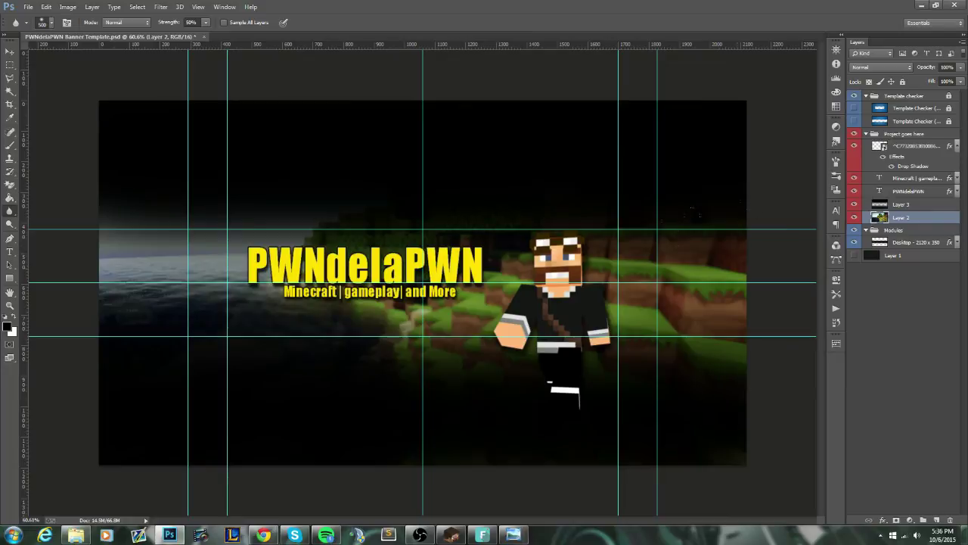
click(10, 52)
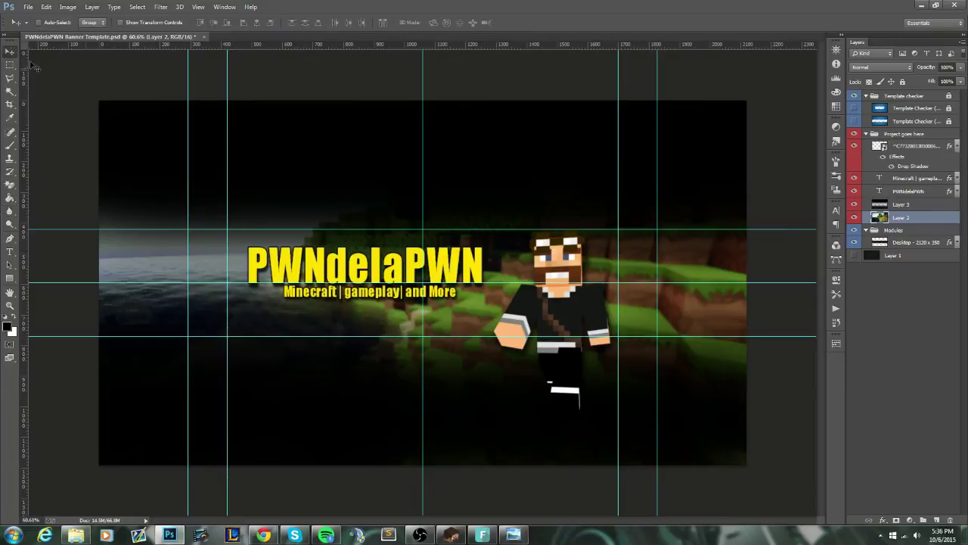
click(14, 248)
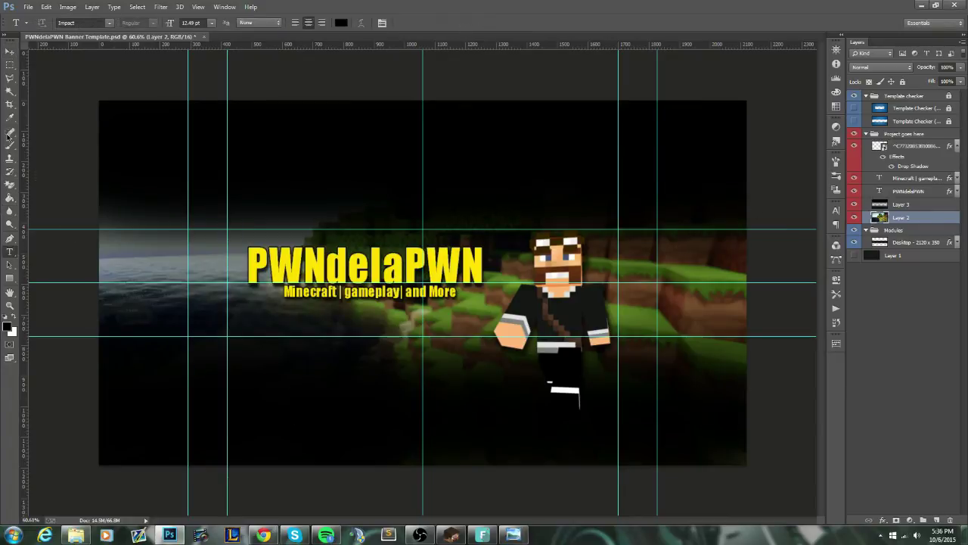
click(10, 52)
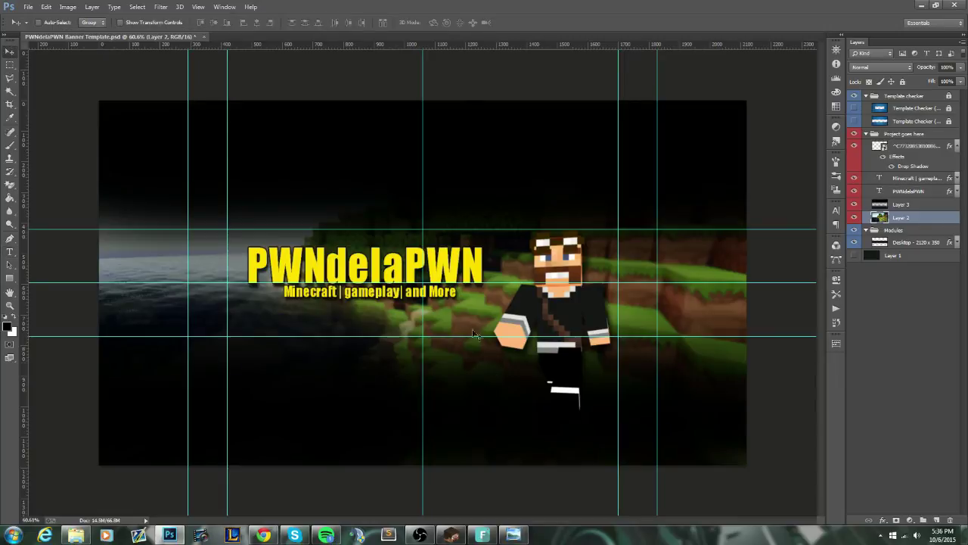
click(514, 535)
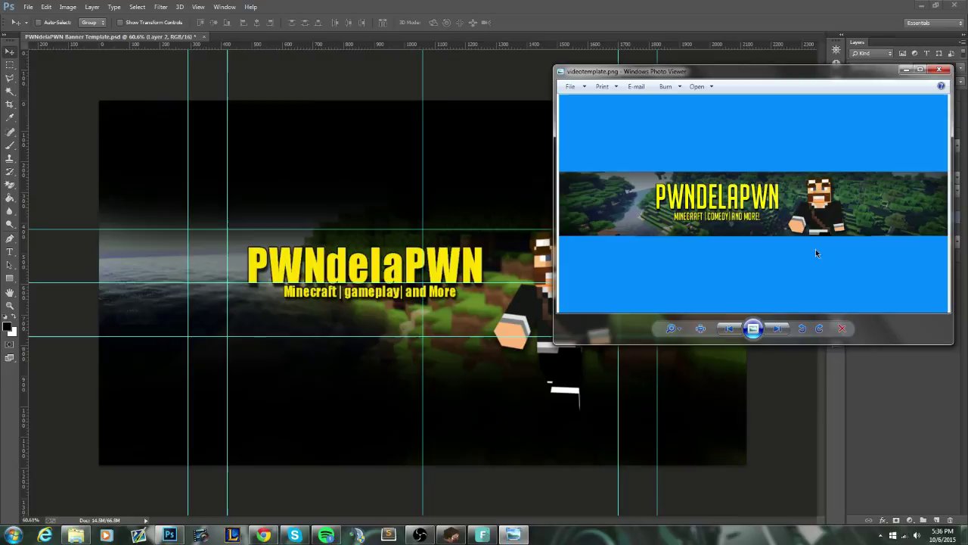
Bring the Photoshop banner document back in front of the videotemplate.png viewer.
click(885, 421)
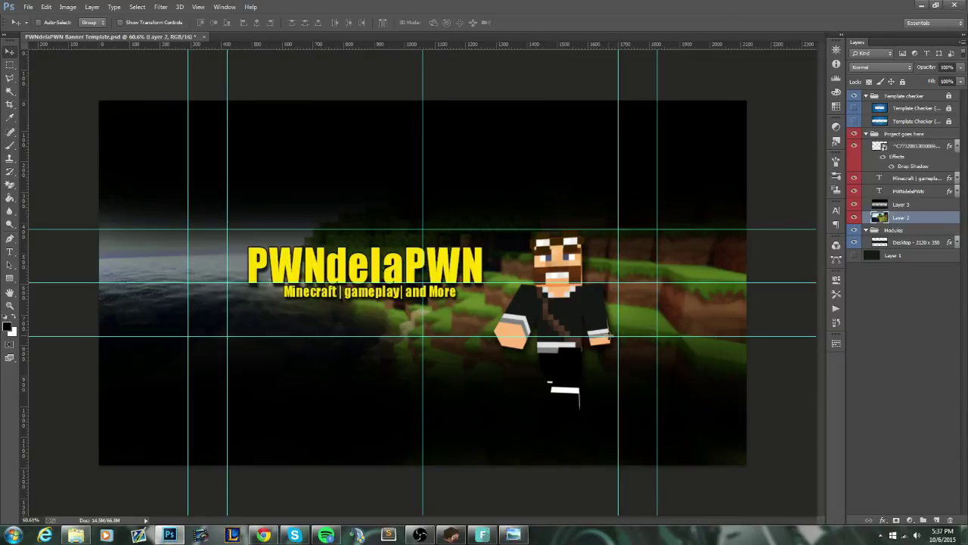